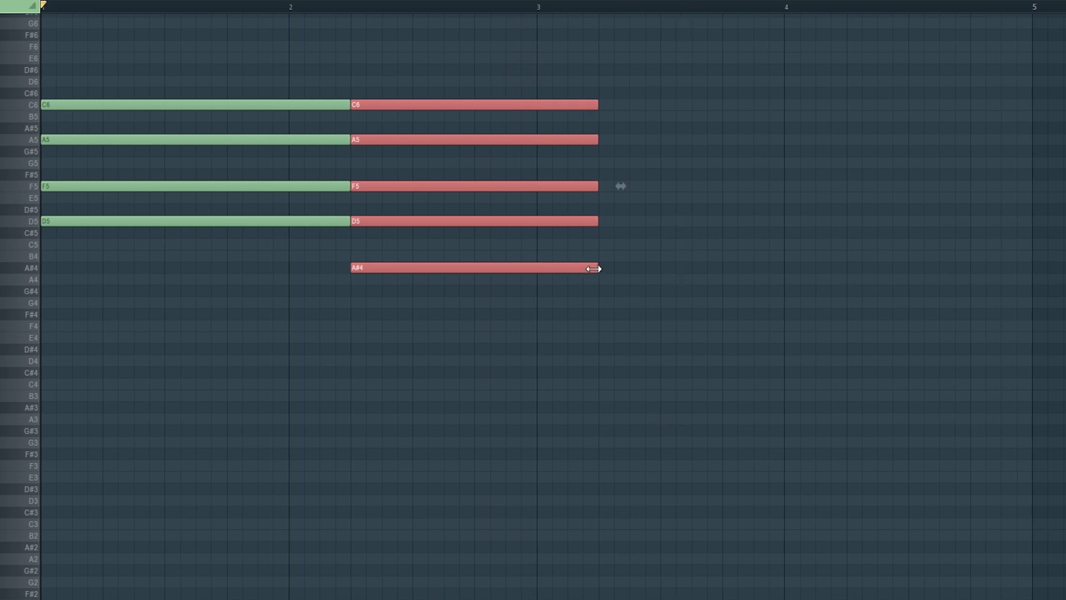
- Add a short A4–C5–F5 chord ending at bar 3, and a one-bar C4–D#4–G4–A#4–D5 chord starting there
left_click(446, 280)
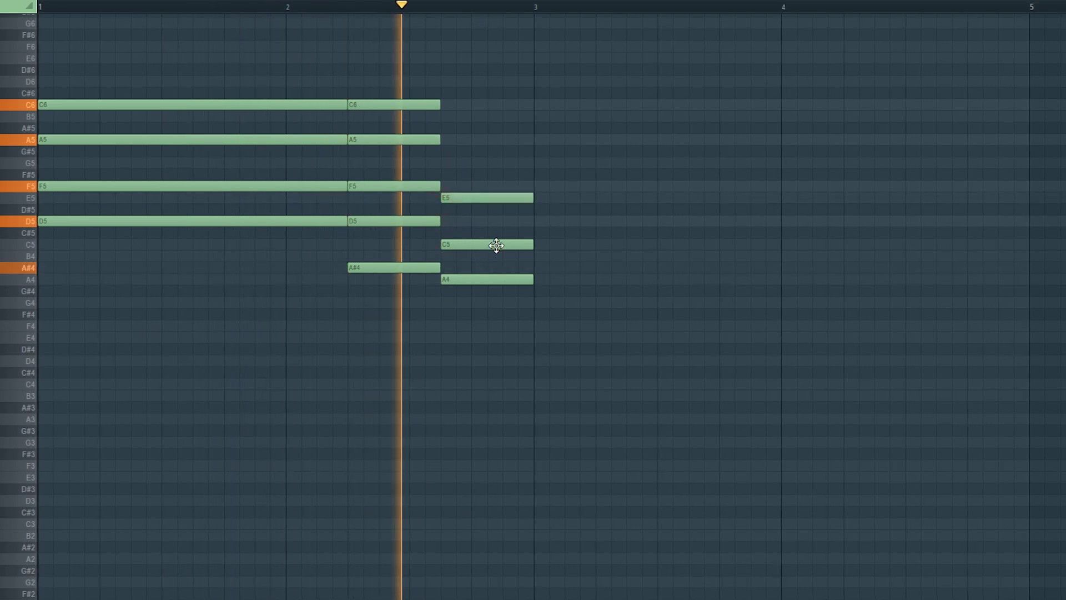
left_click_drag(471, 199, 472, 185)
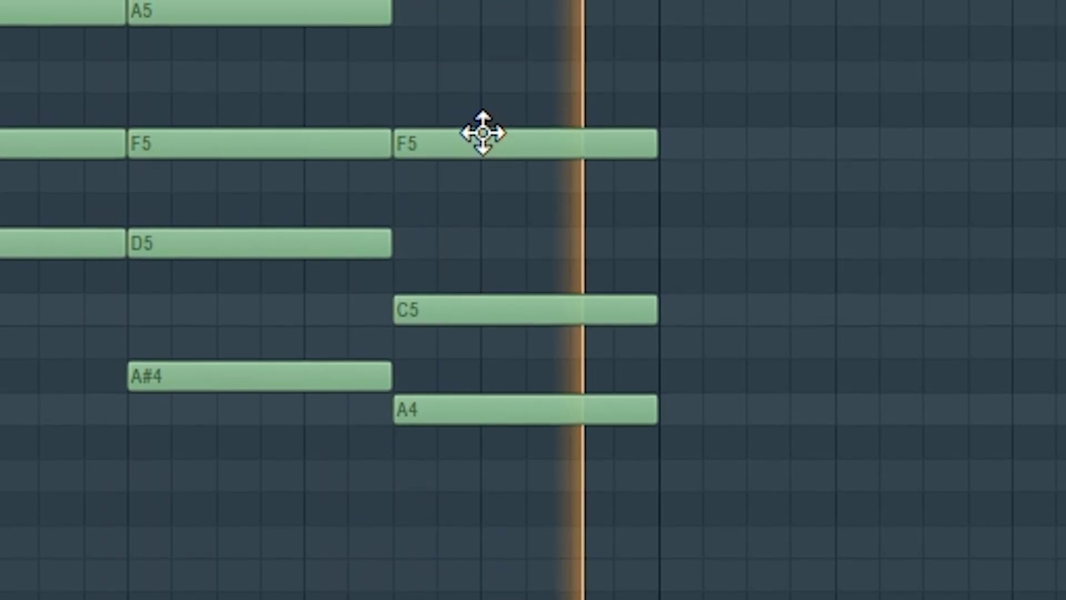
mouse_move(241, 71)
left_mouse_down()
mouse_move(157, 231)
mouse_move(649, 248)
mouse_move(652, 334)
mouse_move(600, 391)
left_mouse_up()
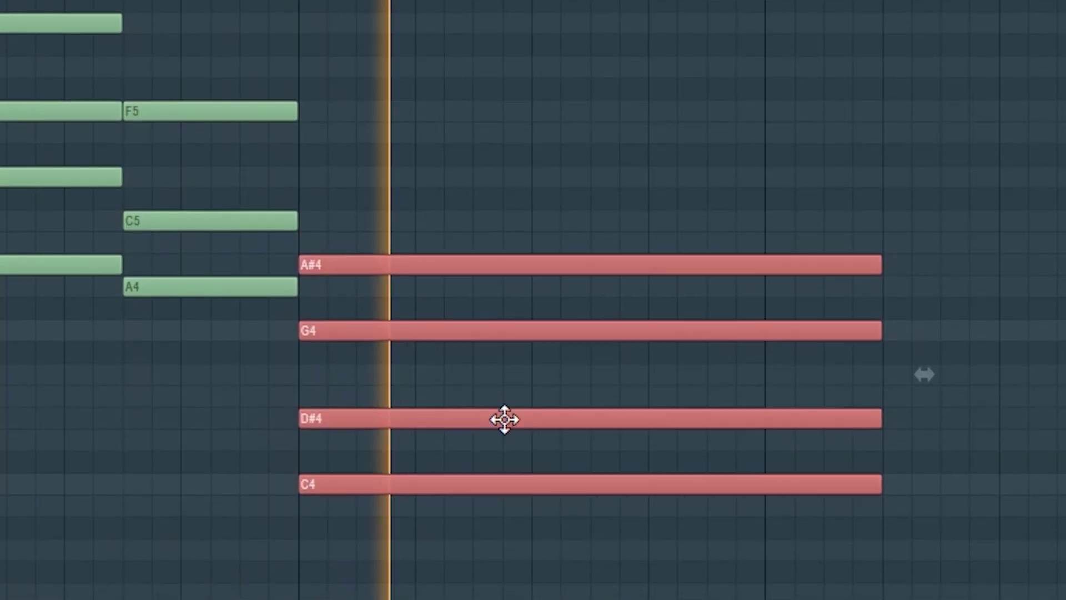
key("space")
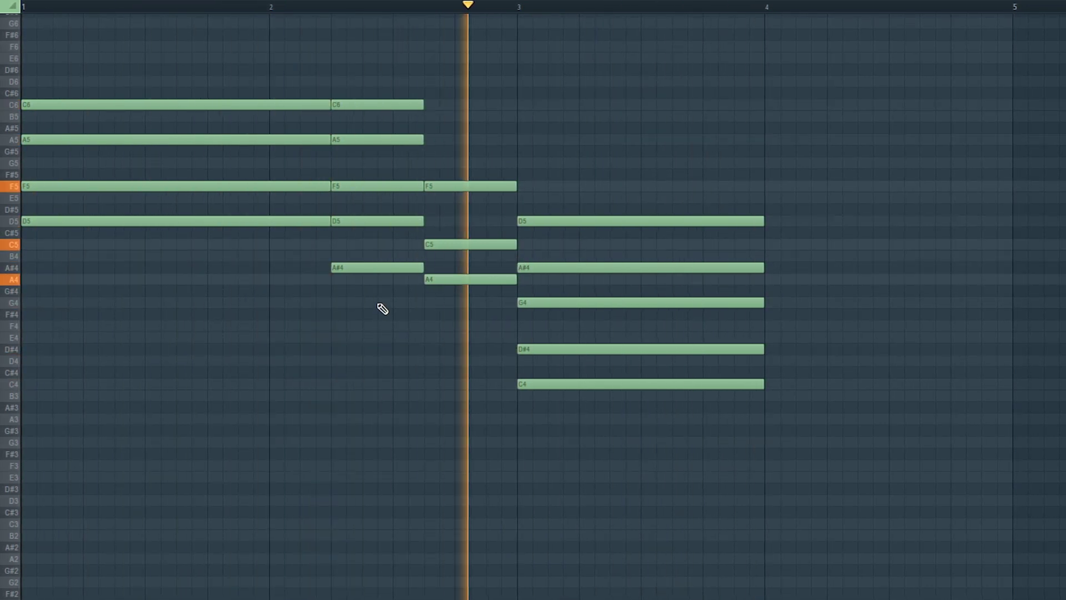
- Add bass notes under the progression: A#3 beneath the two short chords and D4 along the whole first chord
left_click_drag(368, 268, 388, 410)
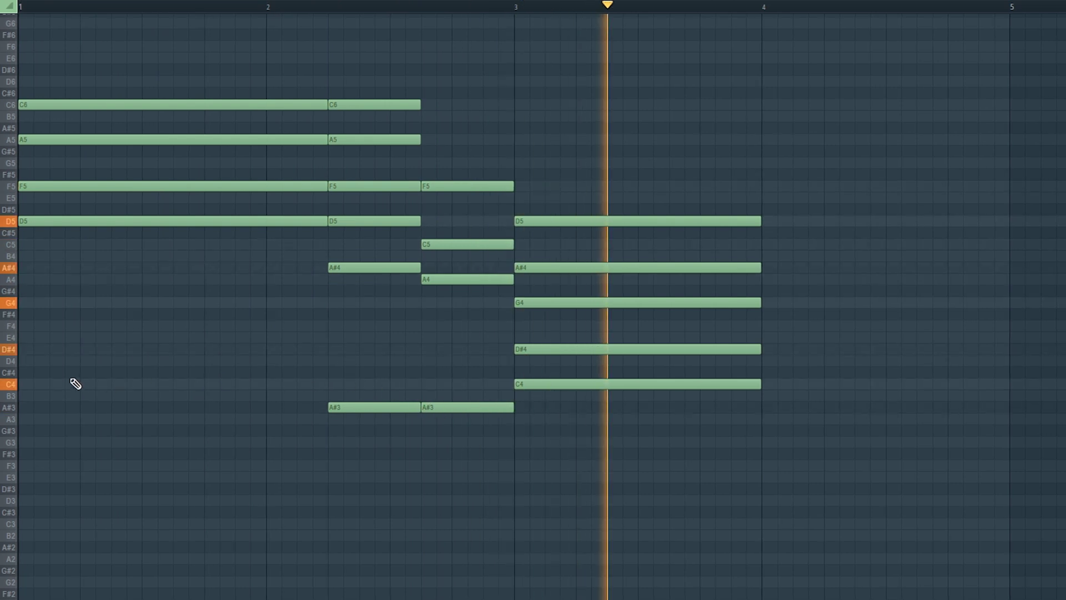
left_click_drag(67, 373, 72, 362)
left_click(114, 361)
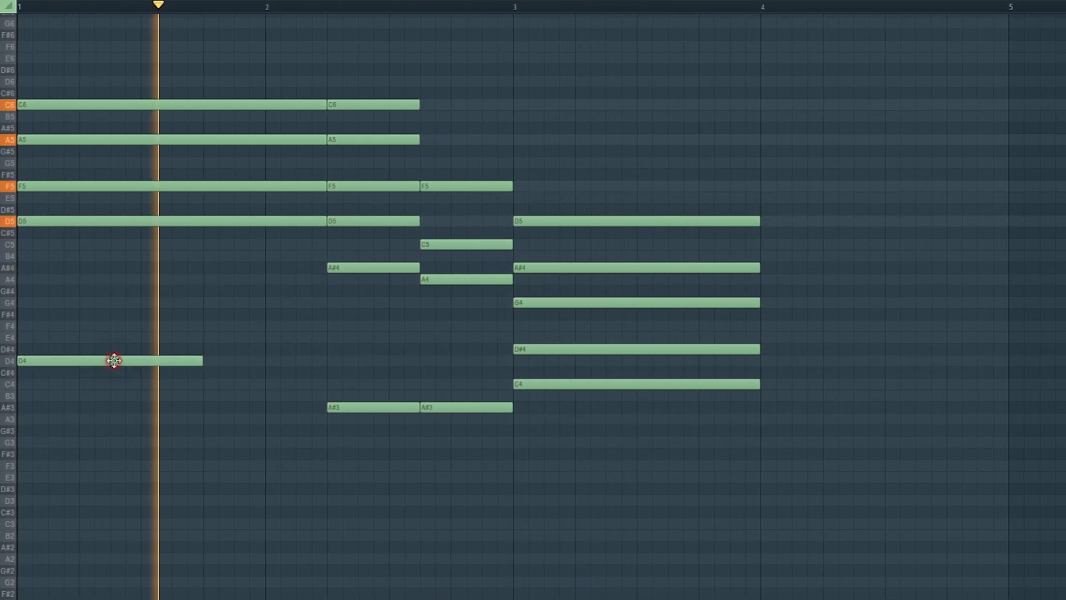
left_click_drag(183, 368, 278, 369)
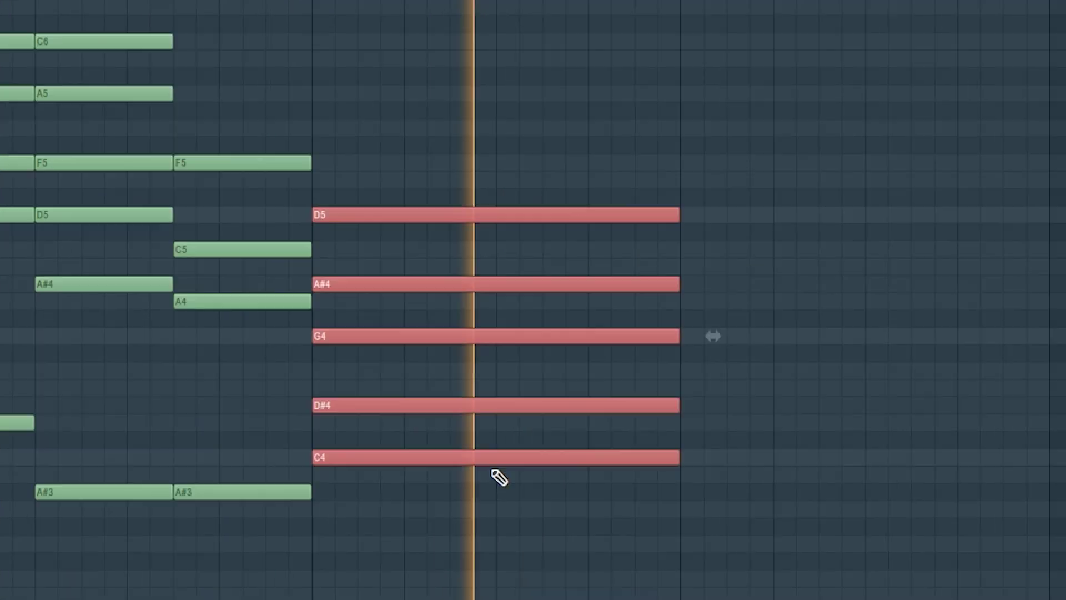
- Duplicate the bar 3 chord into bar 4, lowering the copy's A#4 to A4 and its D5 to C5
left_click_drag(633, 386, 854, 387)
left_click_drag(820, 460, 837, 462)
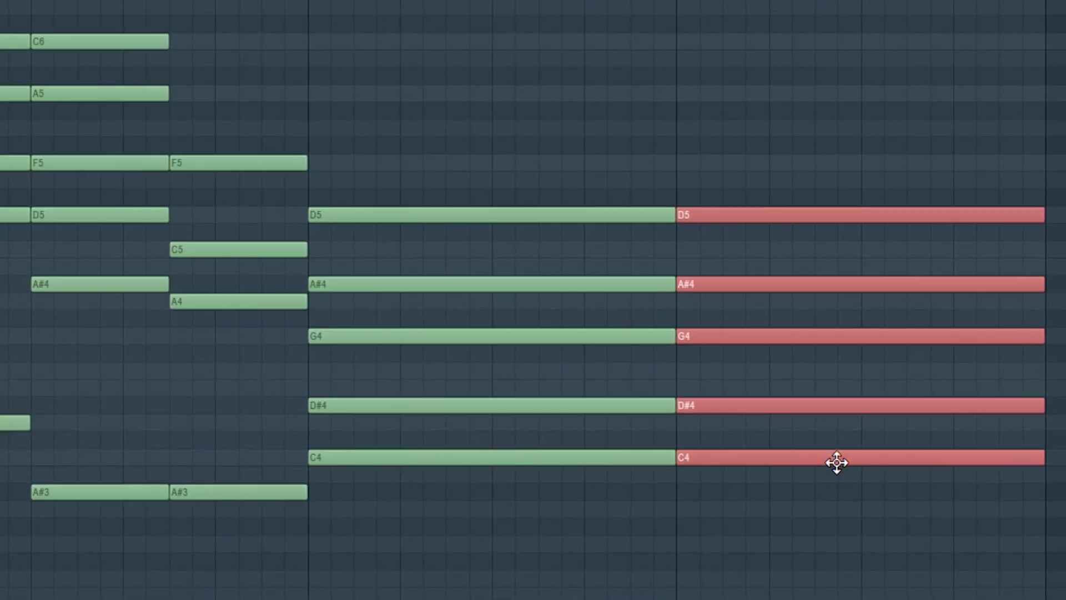
left_click_drag(745, 284, 736, 307)
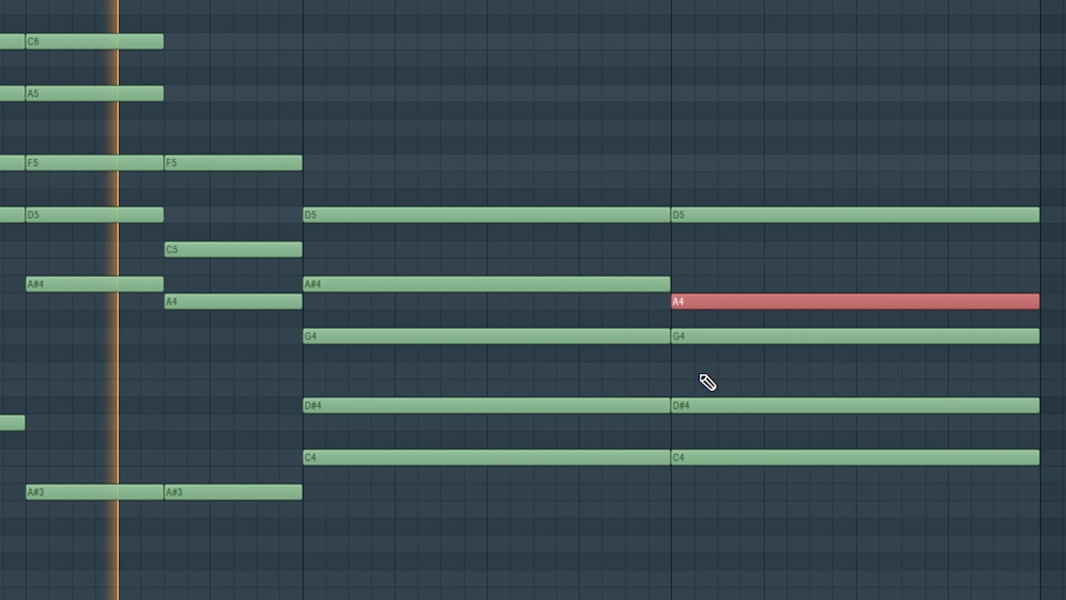
left_click_drag(709, 216, 710, 250)
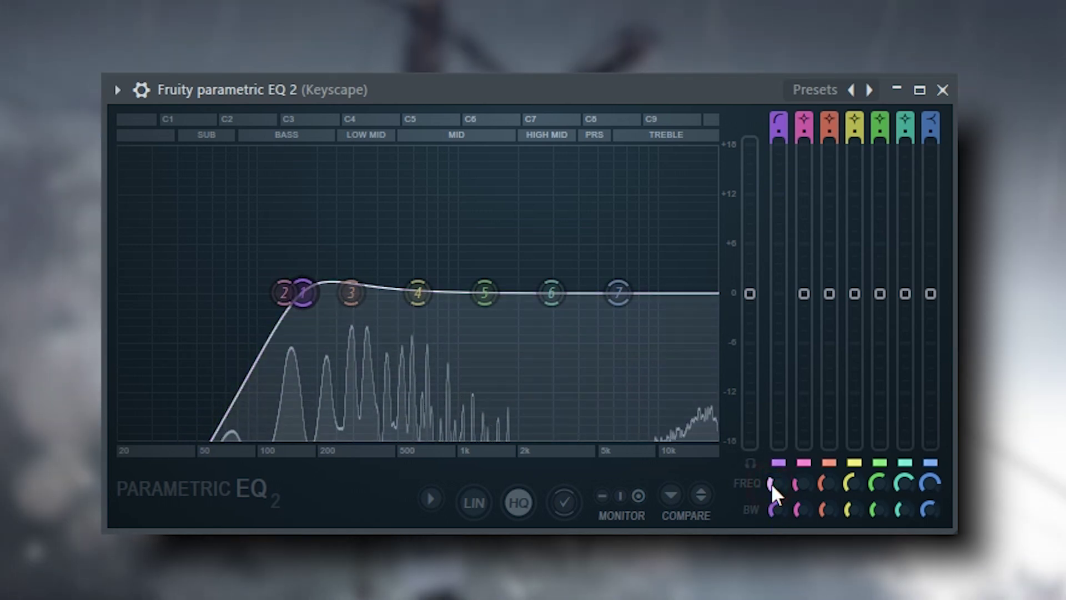
- Adjust the bandwidth of band 1, the low cut, in the Keyscape parametric EQ
left_click_drag(776, 507, 770, 490)
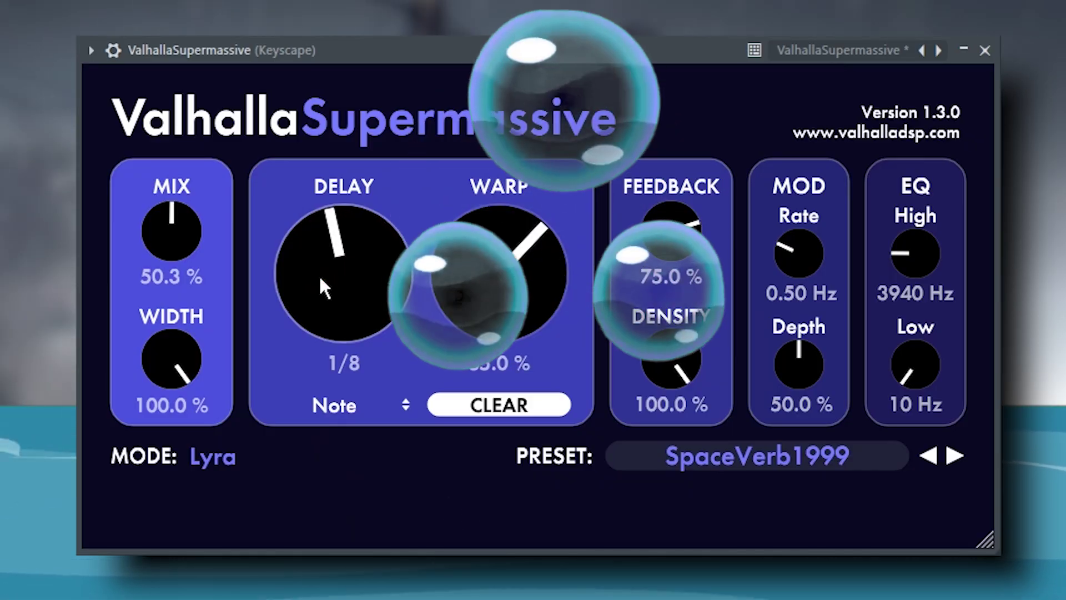
- Set Supermassive's delay to 1/16, EQ High to 6160 Hz and EQ Low to 490 Hz, and lower the mix
left_click_drag(320, 283, 319, 291)
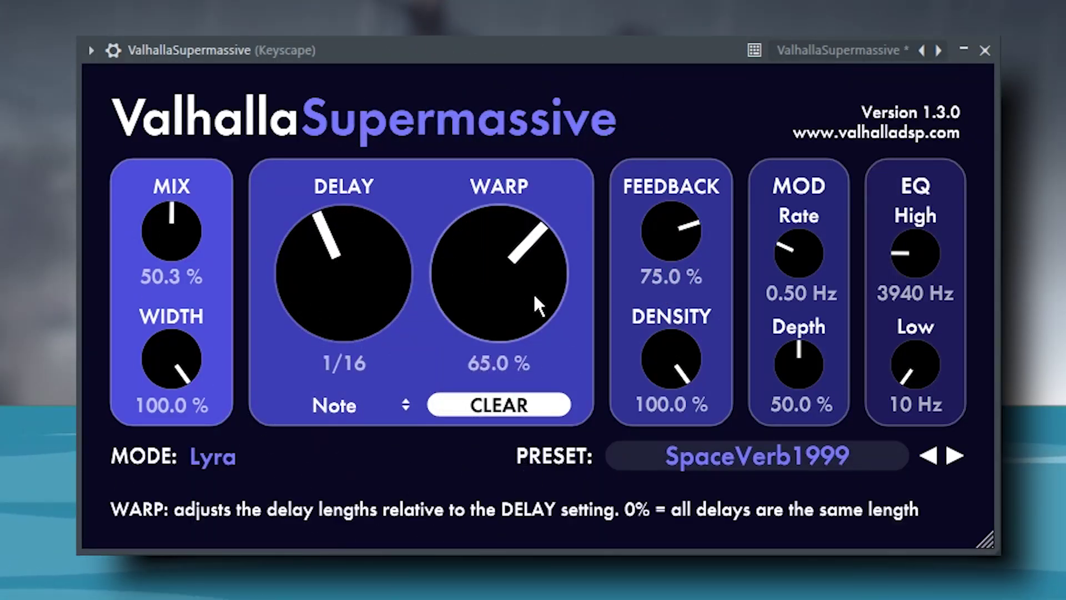
left_click_drag(901, 373, 901, 369)
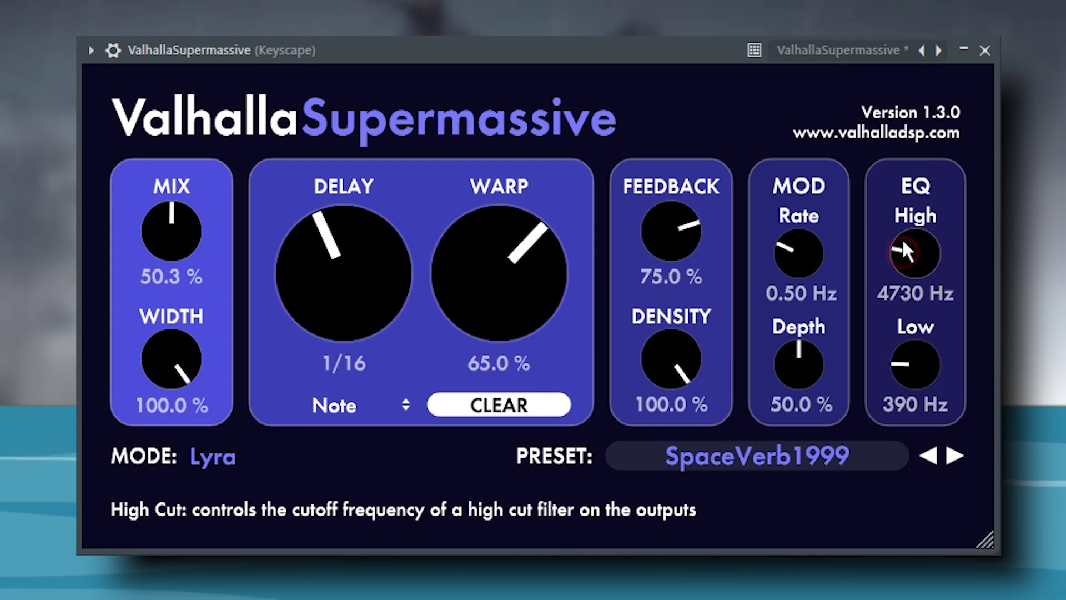
left_click_drag(896, 258, 895, 253)
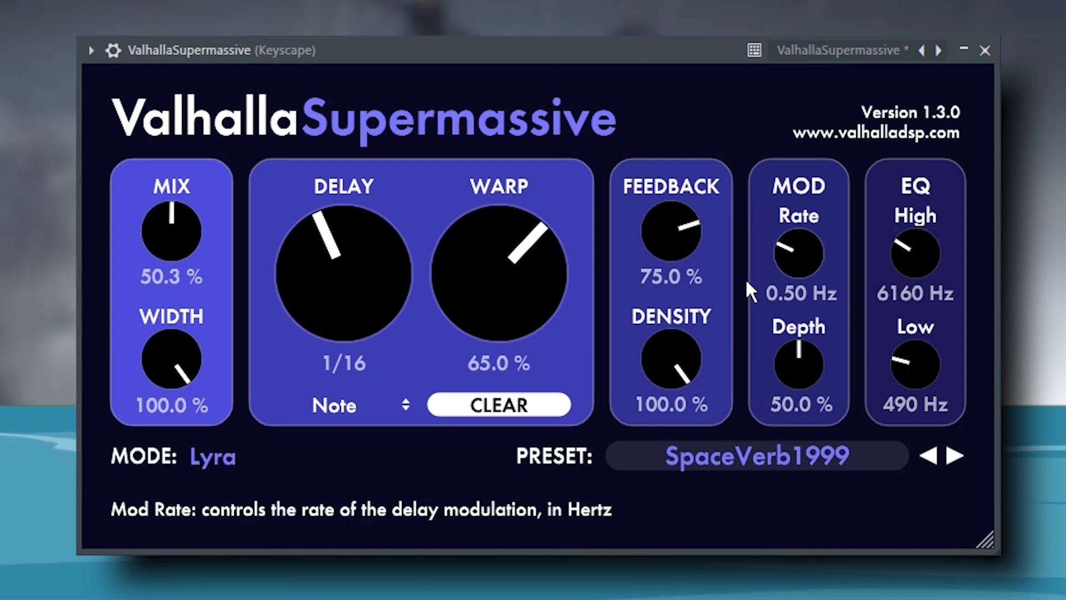
left_click_drag(160, 240, 155, 276)
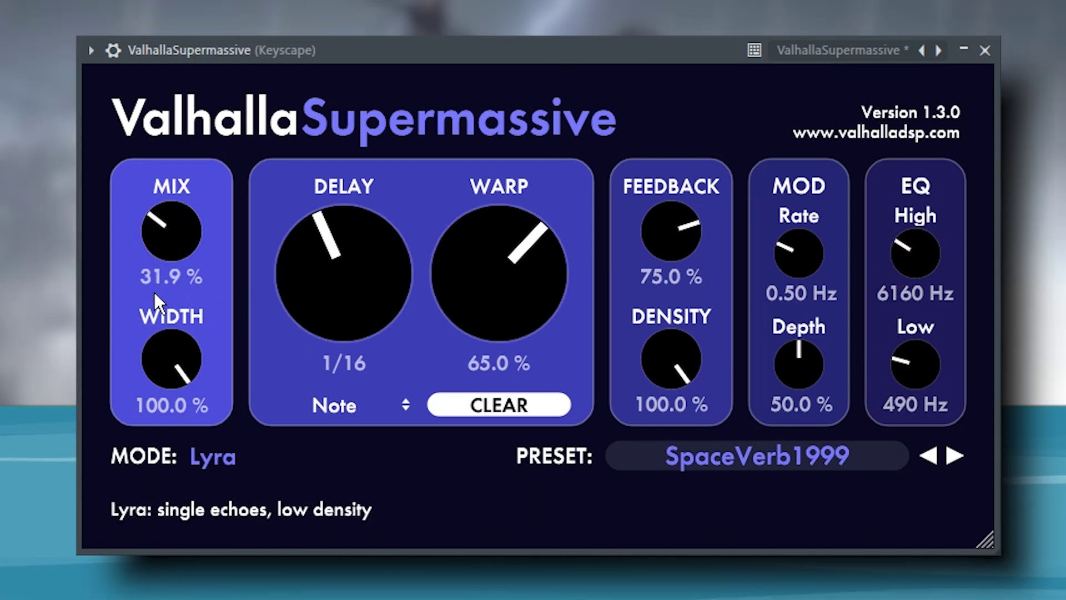
left_click(164, 229)
left_click_drag(155, 234, 155, 239)
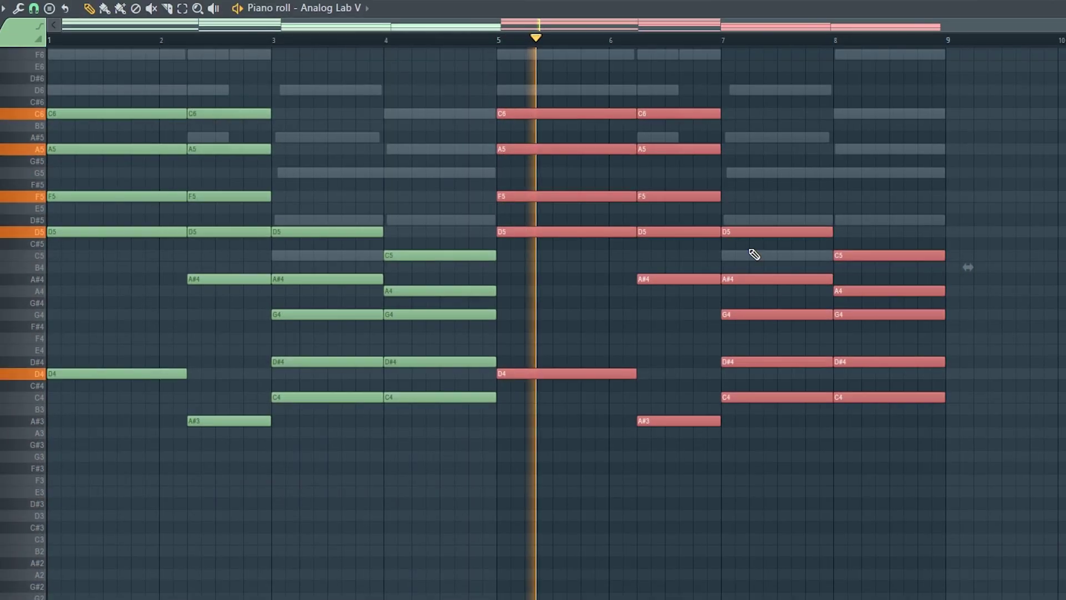
- Add an A#5 note across bar 7 and an A5 note at bar 8 to the Analog Lab V chords
left_click(731, 174)
left_click_drag(762, 174, 820, 138)
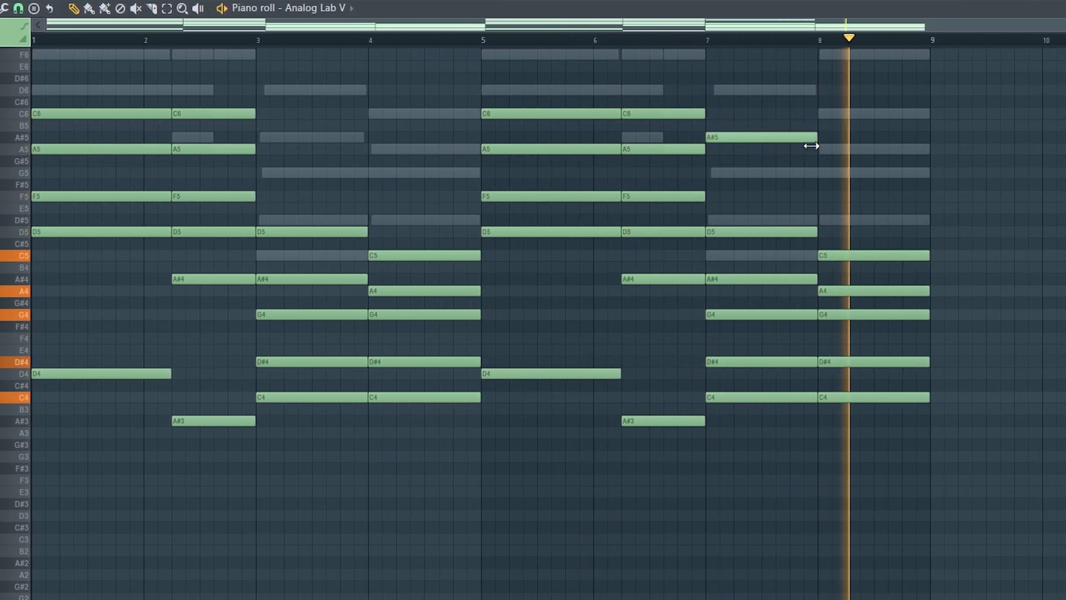
left_click(819, 149)
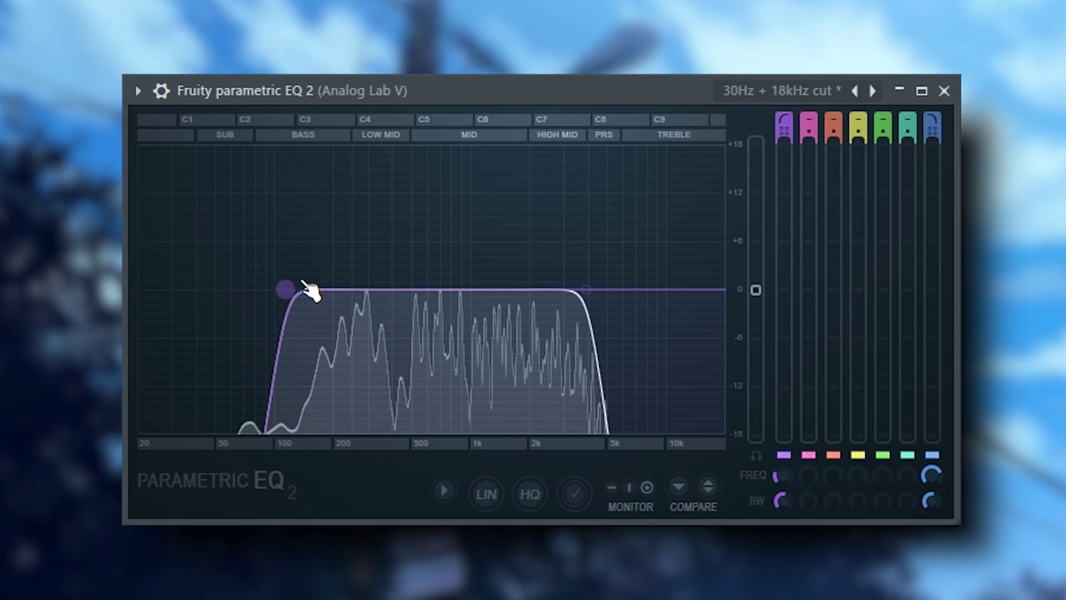
- Raise the low-cut frequency in the Analog Lab V EQ and lower the EQ's overall level
left_click_drag(300, 286, 345, 289)
left_click_drag(755, 290, 759, 335)
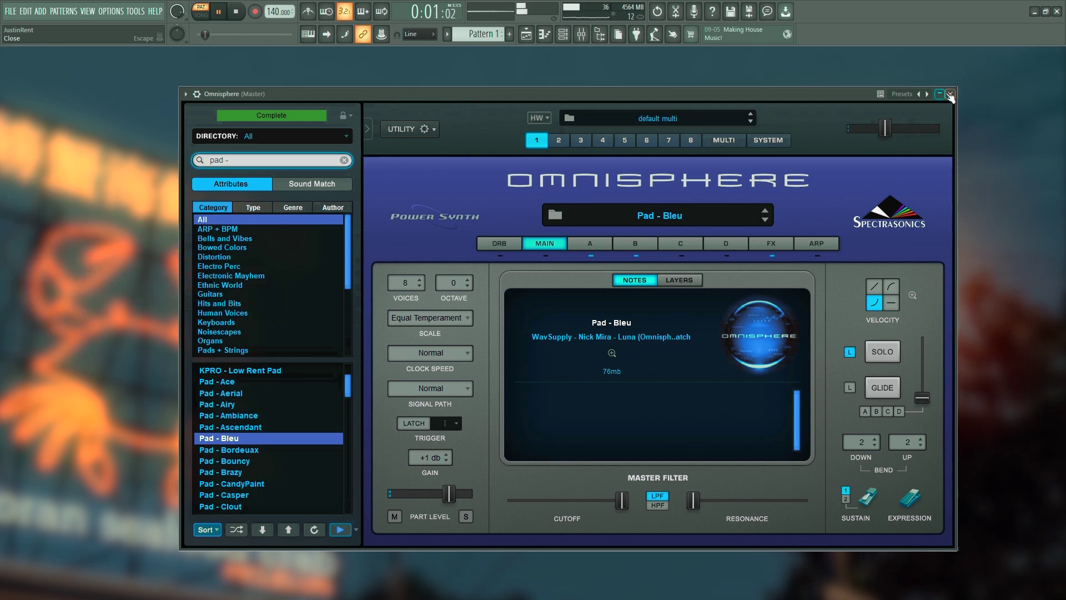
- Copy the Analog Lab V notes into the Omnisphere channel and turn the Omnisphere channel's volume down slightly
left_click(949, 94)
left_click(564, 36)
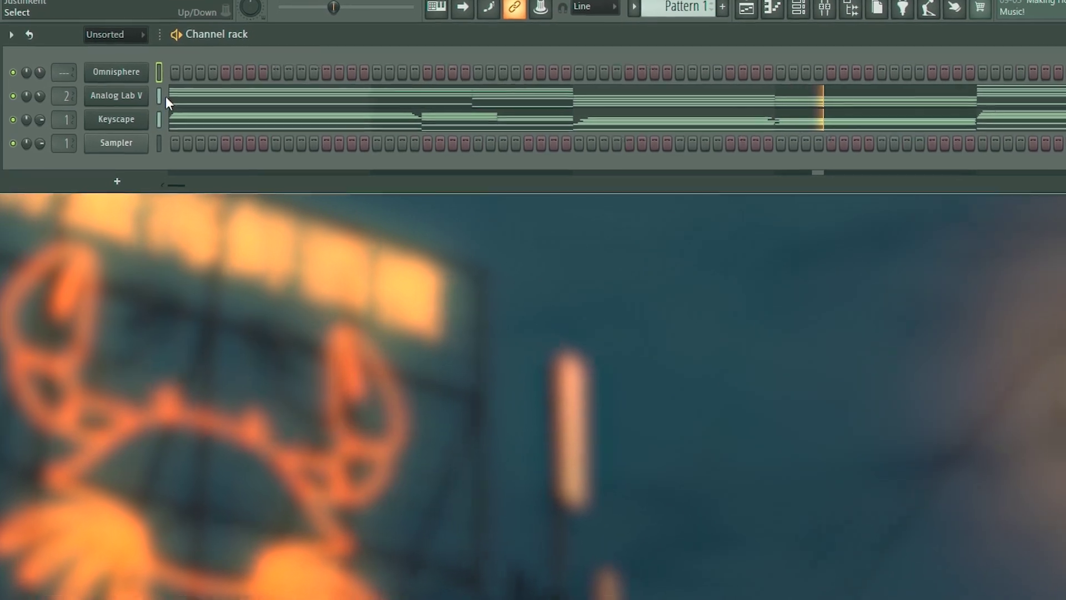
left_click(115, 96)
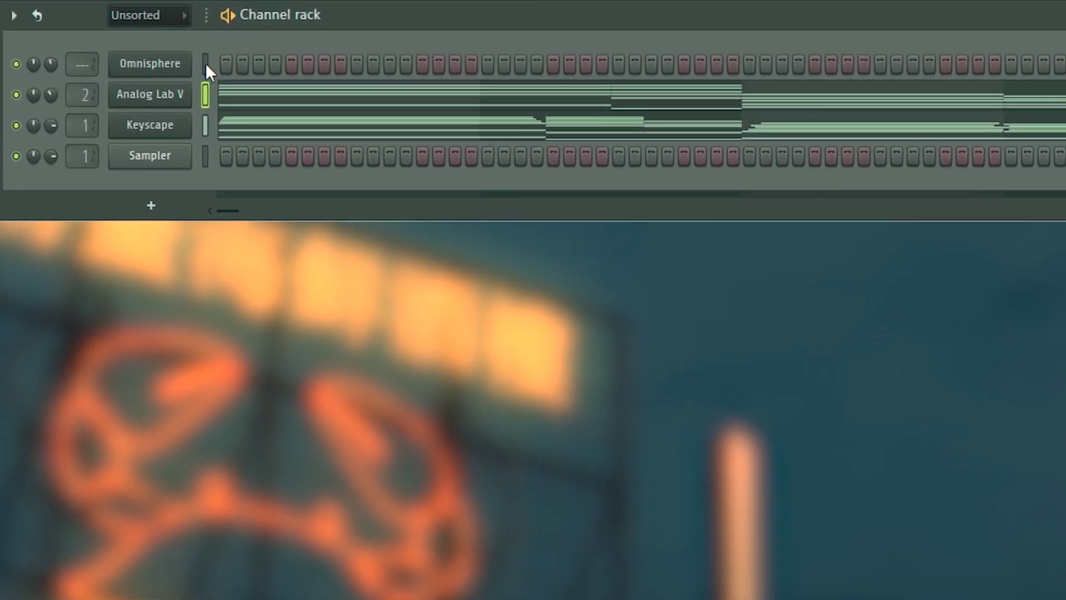
left_click(174, 69)
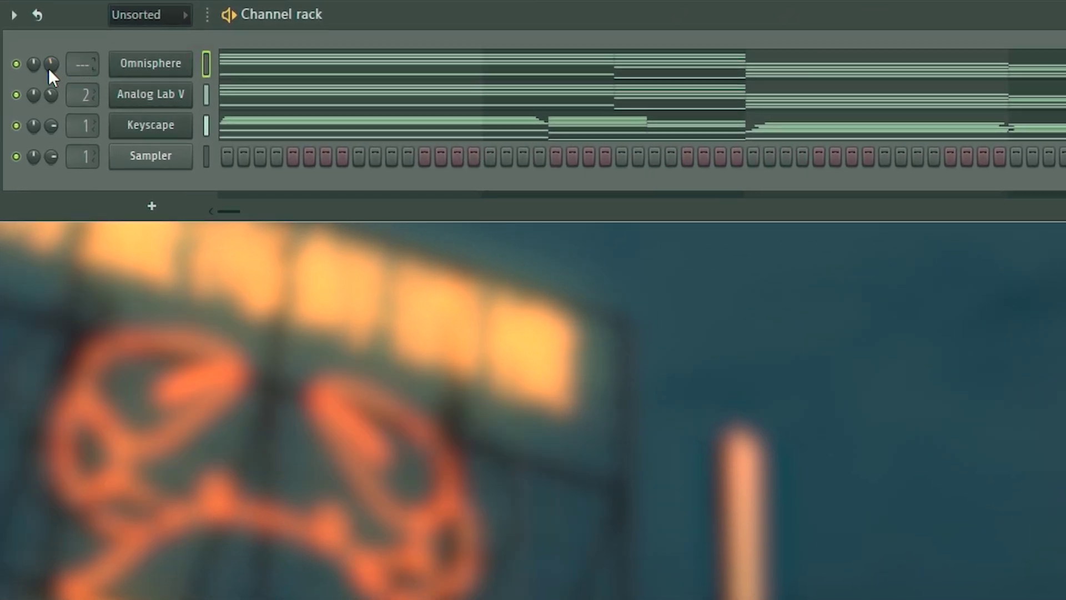
left_click_drag(49, 68, 51, 71)
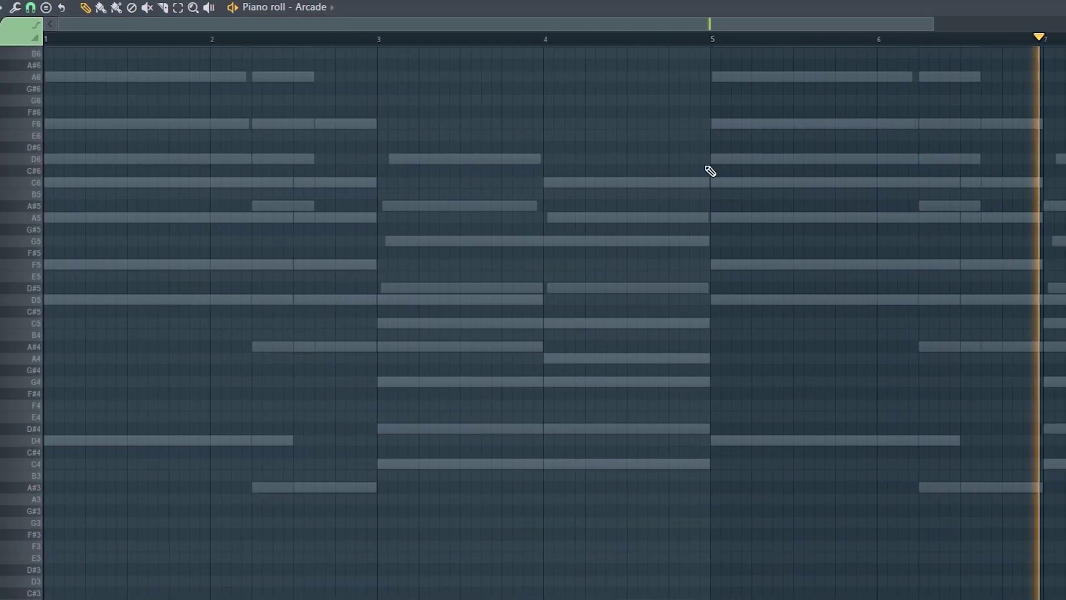
- Place a C4 note at the start of the Arcade part, shorten it to one bar, and play it back
left_click(74, 464)
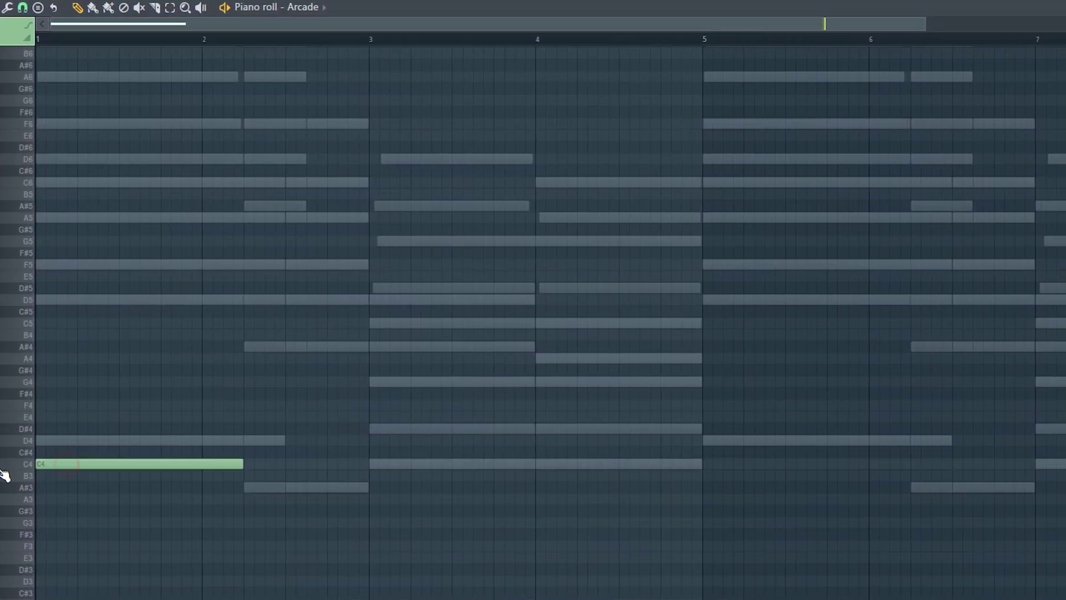
left_click_drag(241, 465, 204, 467)
key("space")
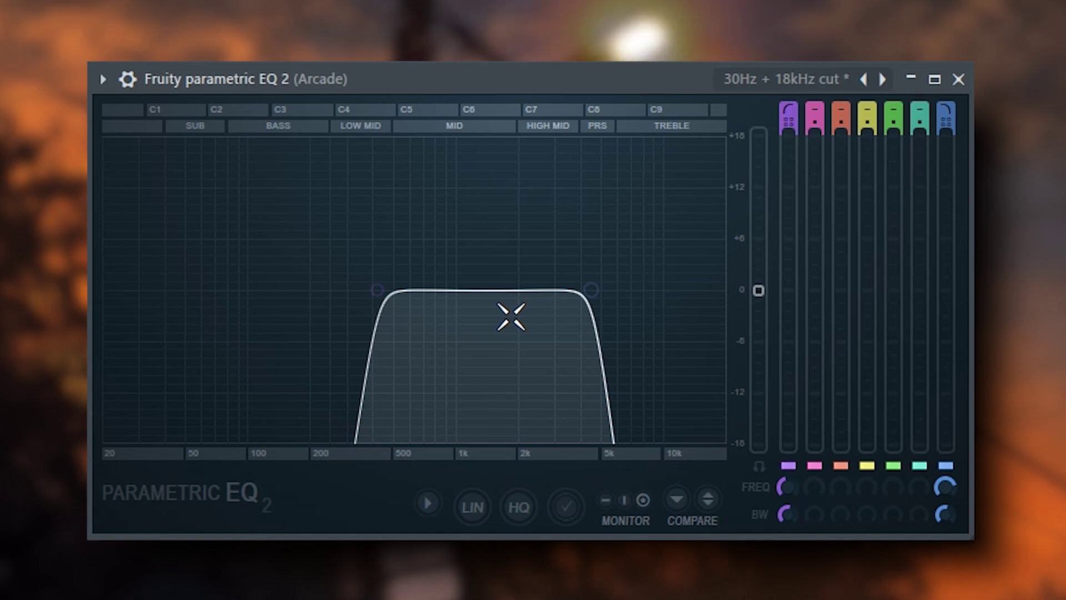
- Narrow the Arcade EQ's pass band by lowering the high-cut frequency and raising the low-cut frequency slightly
left_click_drag(585, 303, 576, 303)
left_click_drag(367, 304, 381, 301)
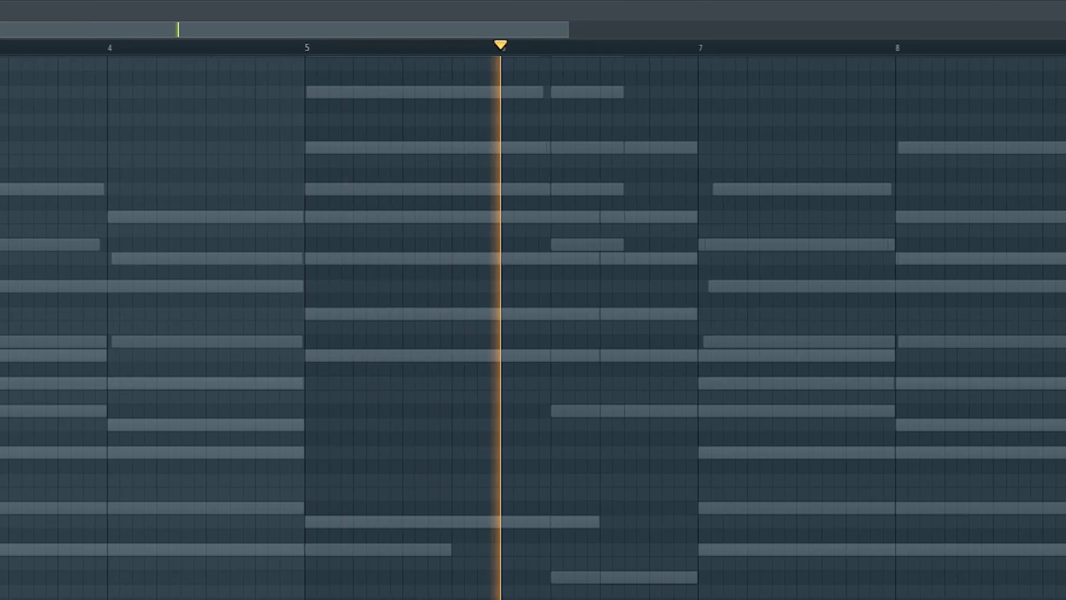
- Add an F5 note at the start of bar 8 and lengthen it slightly
left_click(892, 313)
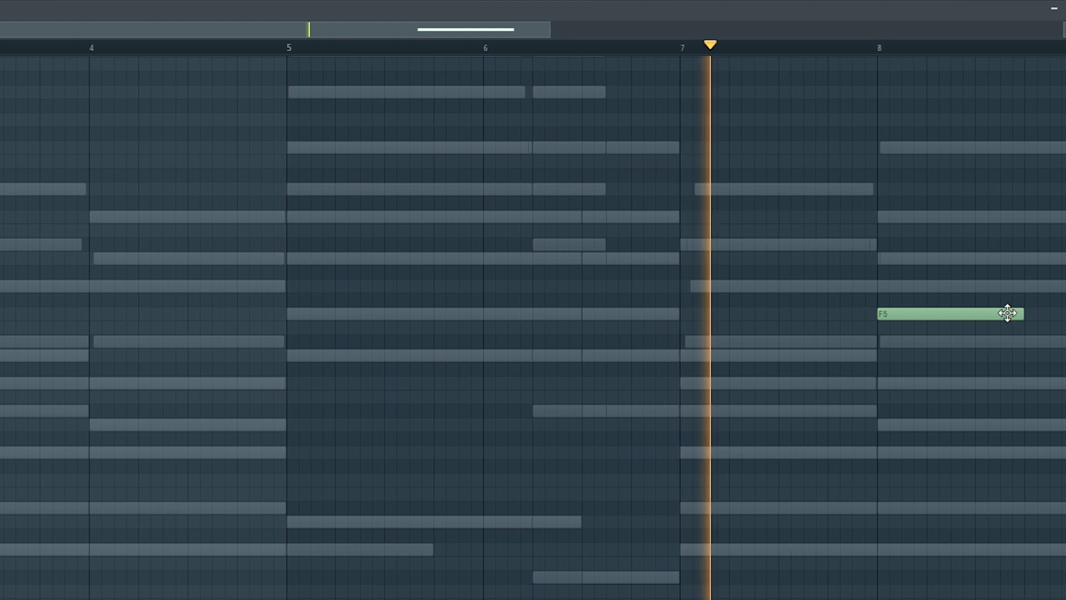
left_click_drag(1025, 313, 1051, 316)
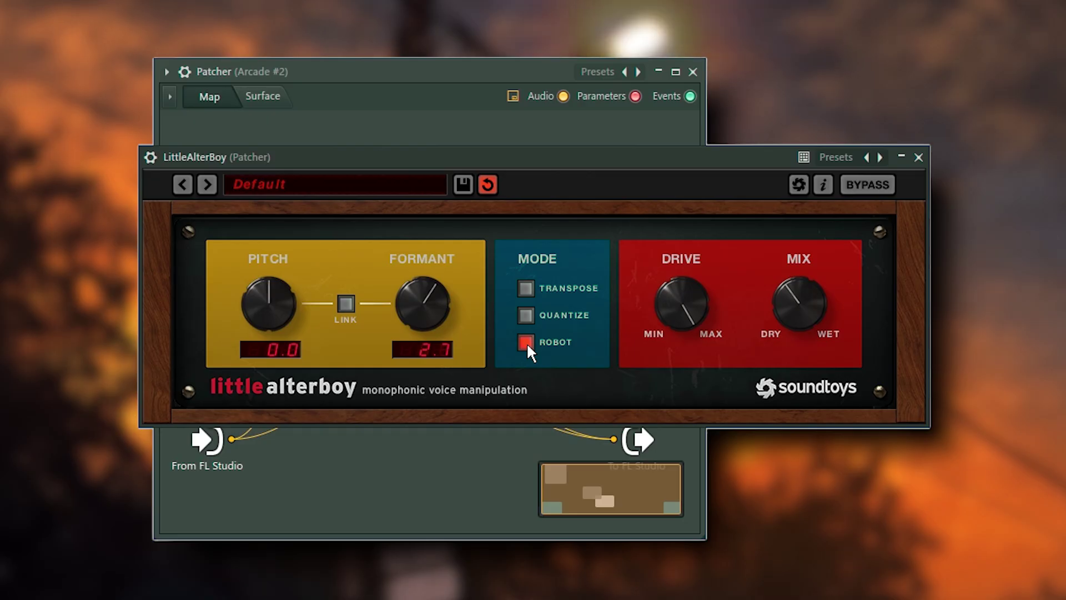
- Switch LittleAlterBoy to Quantize mode and minimise it to open another module in the Patcher map
left_click(531, 314)
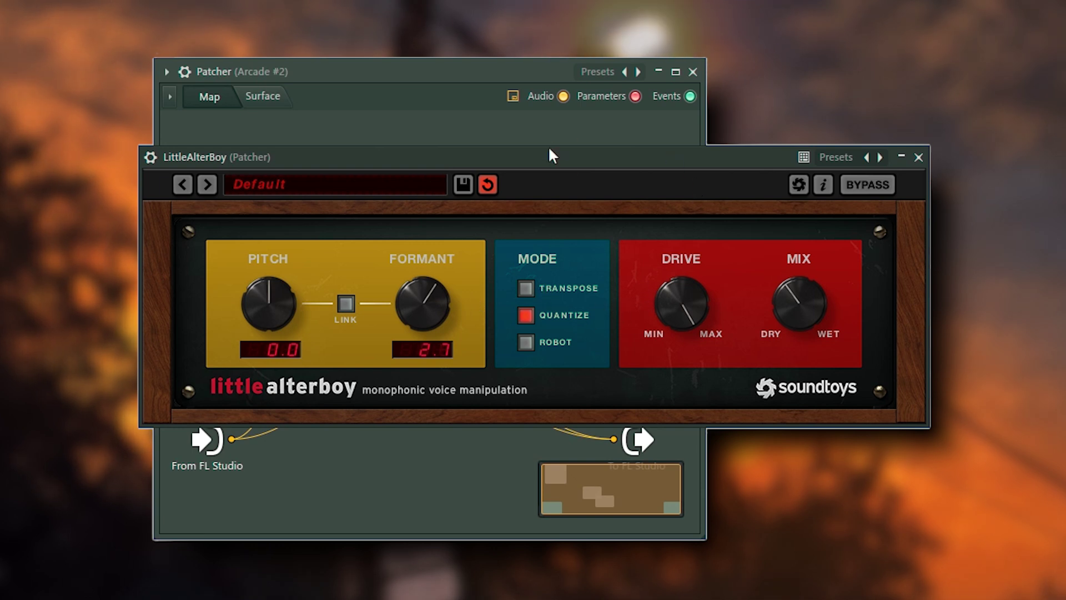
left_click(902, 158)
double_click(354, 324)
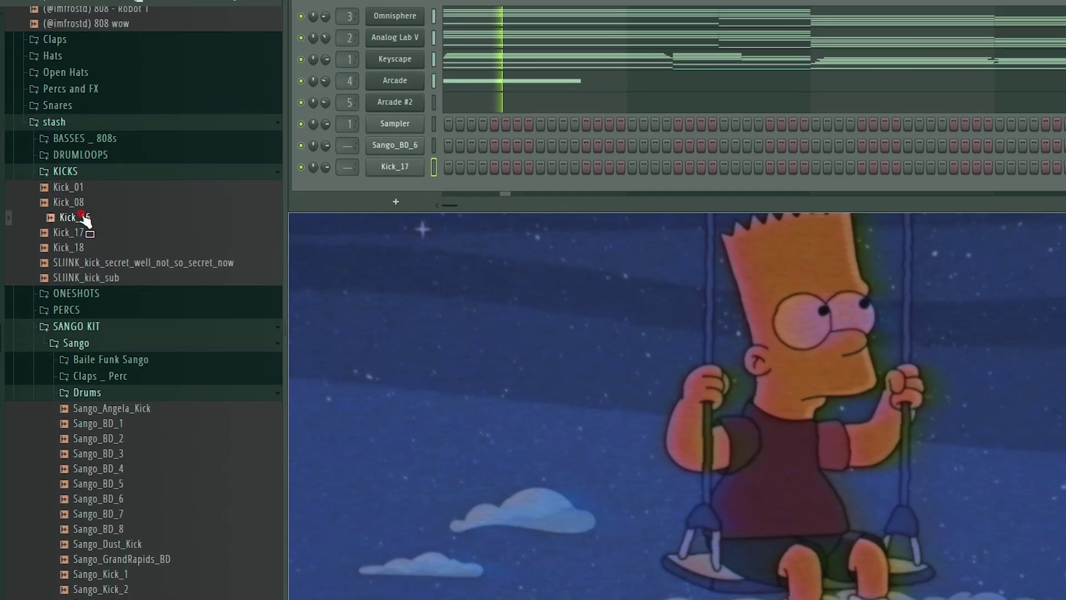
- Audition the kick samples in the KICKS folder and the Sango Drums folder
left_click_drag(79, 215, 125, 169)
left_click(126, 195)
left_click(128, 214)
scroll(139, 233, "down", 5)
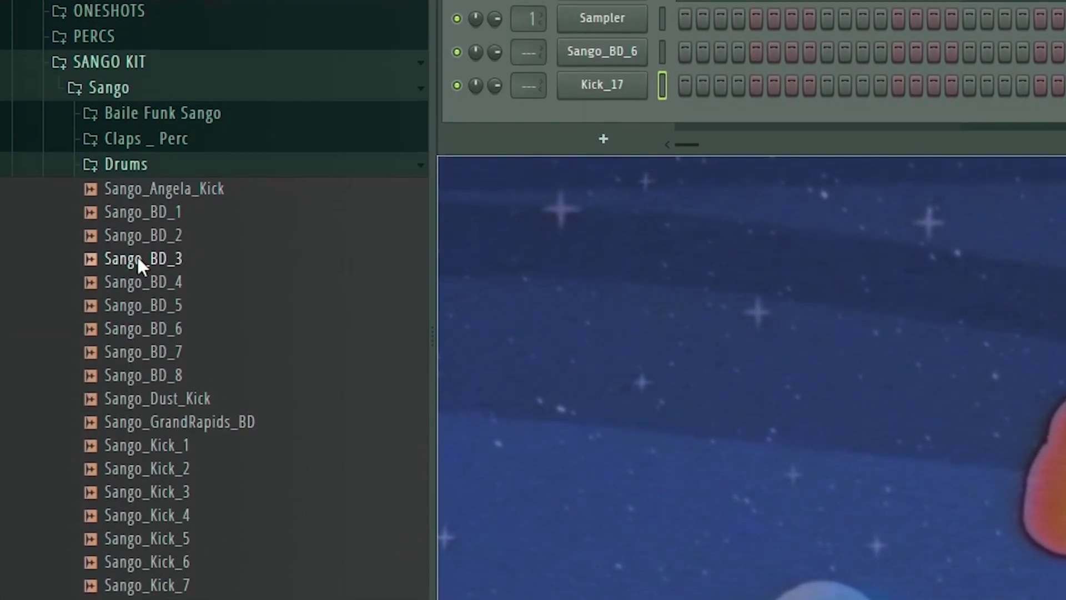
left_click(179, 183)
left_click(189, 387)
left_click(184, 433)
left_click(186, 444)
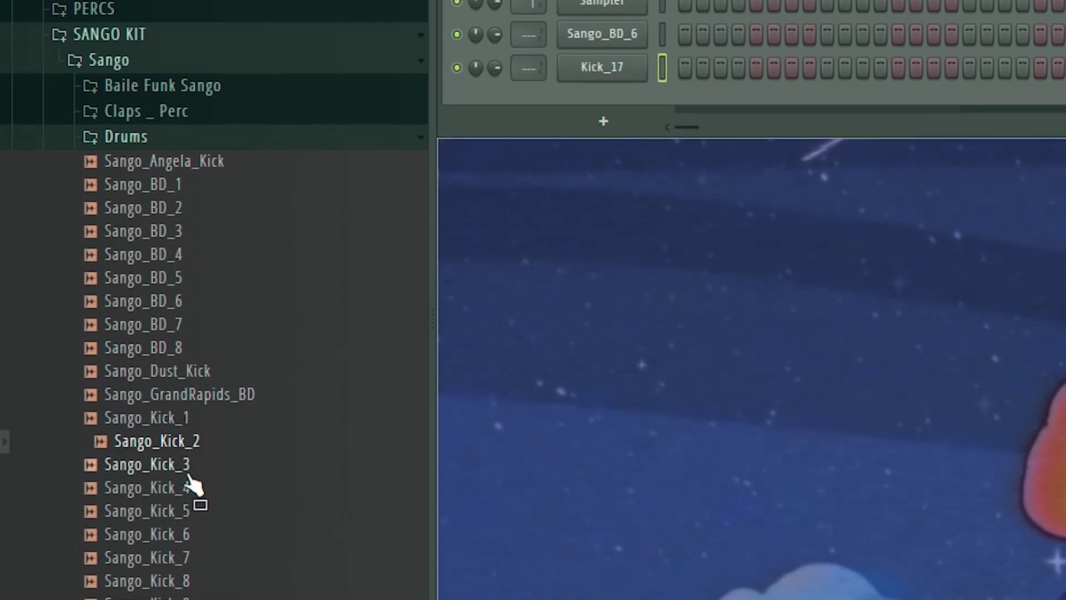
left_click(173, 415)
left_click(202, 530)
left_click(196, 555)
left_click(198, 571)
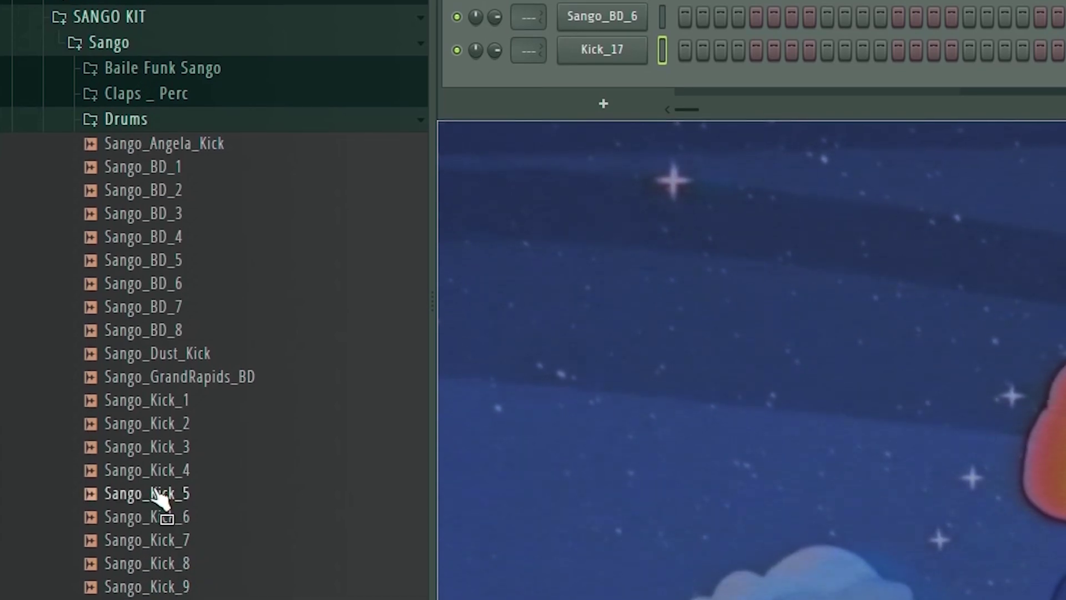
- Add Sango_Kick_1 as a new channel and program kick hits on steps 1, 5, 9 and 13
left_click_drag(145, 400, 637, 69)
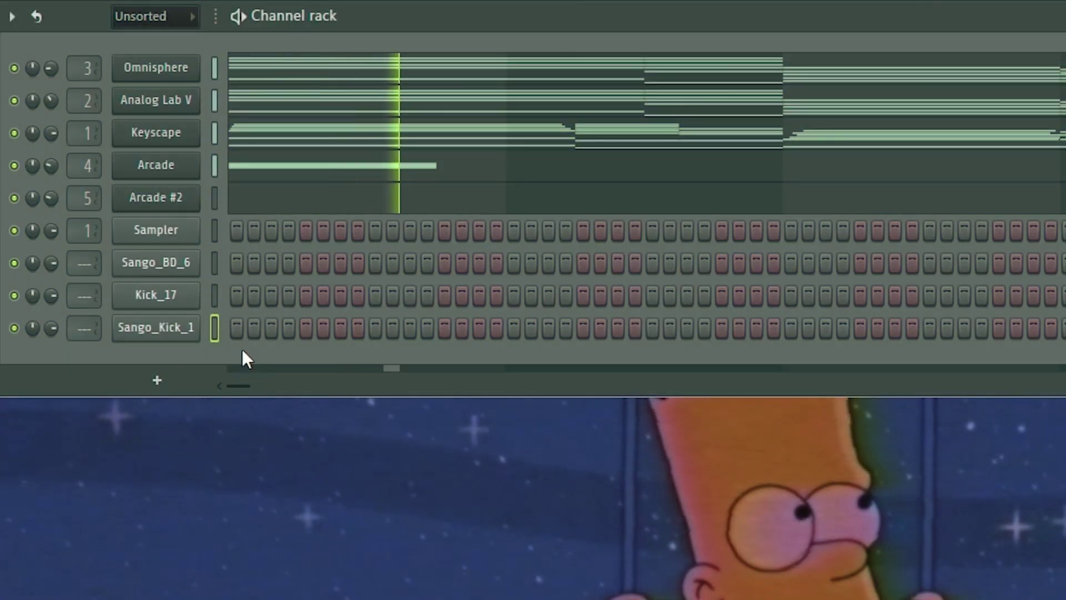
left_click(237, 329)
left_click(305, 329)
left_click(375, 328)
left_click(445, 329)
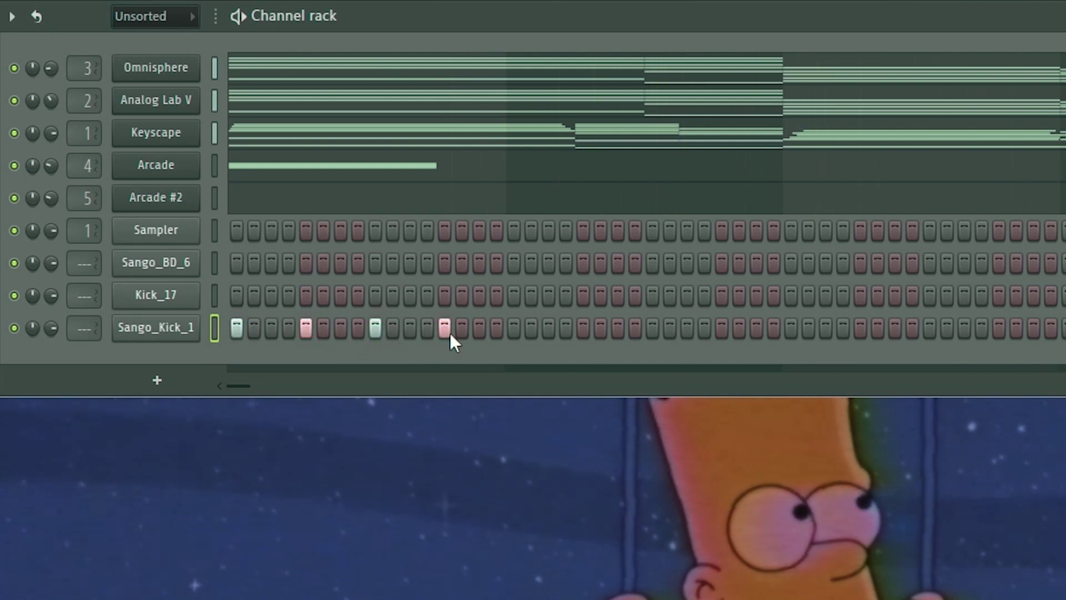
- Rework the Sango_Kick_1 pattern to hit on steps 1, 5, 9, 12 and 15, and play it back
left_click(513, 329)
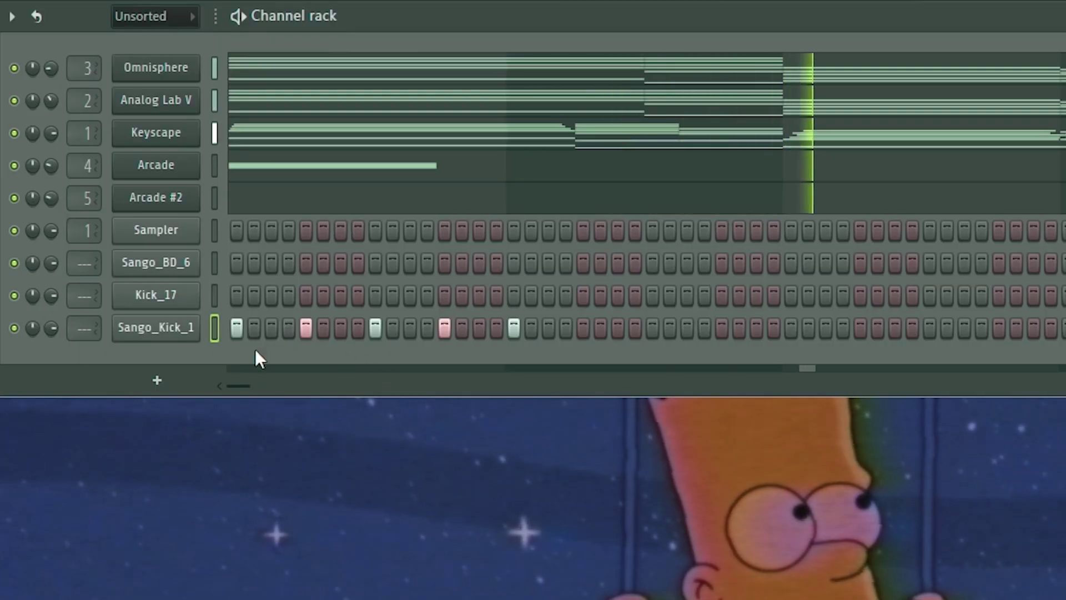
left_click(440, 330)
left_click(479, 328)
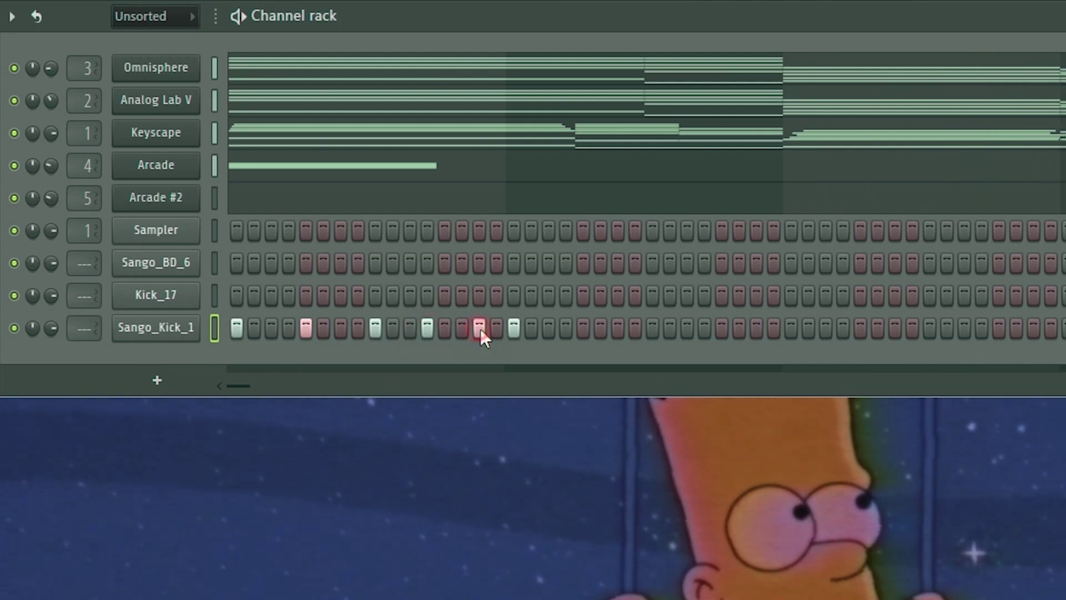
left_click(513, 328)
key("space")
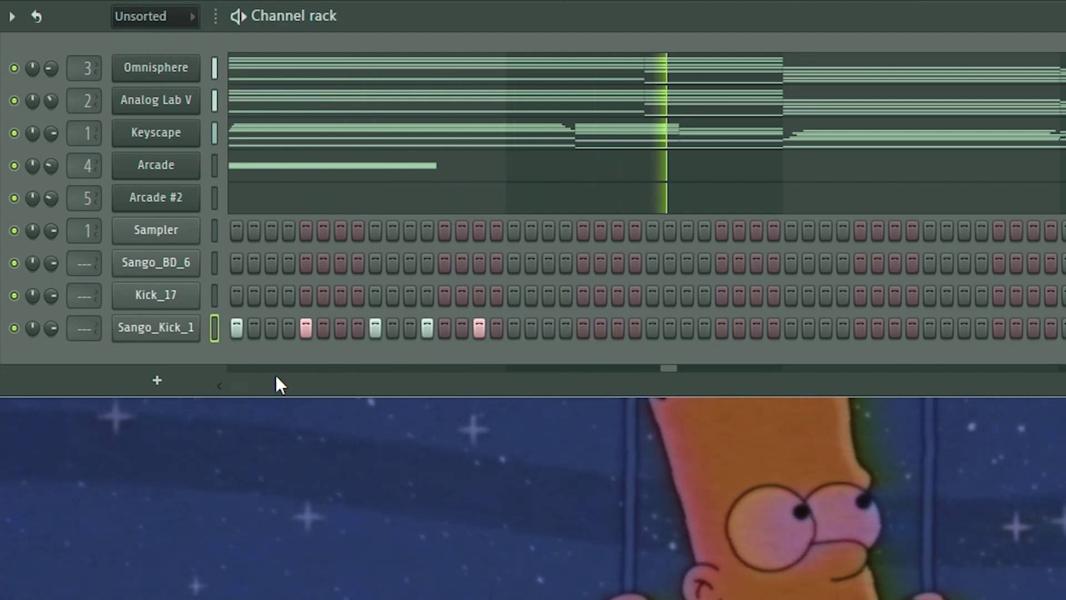
- Duplicate the one-bar Sango_Kick_1 pattern in the piano roll to fill all eight bars
right_click(184, 338)
left_click(240, 332)
key("ctrl+a")
left_click_drag(459, 246, 30, 325)
left_click_drag(69, 291, 419, 292)
left_click_drag(791, 246, 28, 326)
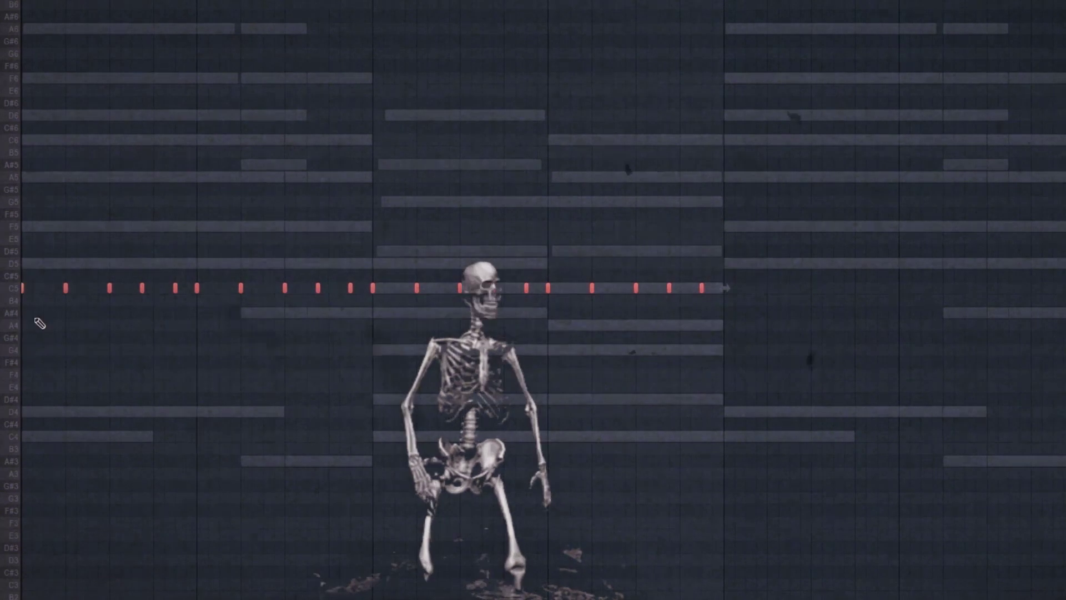
left_click_drag(519, 286, 725, 287)
key("space")
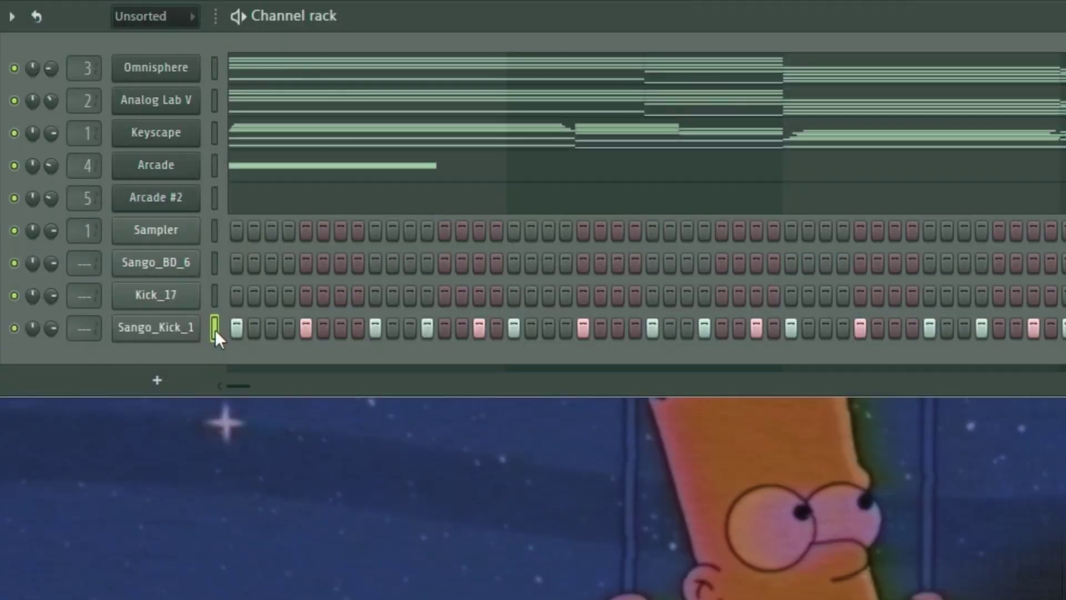
- Paste the Sango_Kick_1 pattern into the Sango_BD_6 channel and transpose all its notes up to D5
left_click(216, 263)
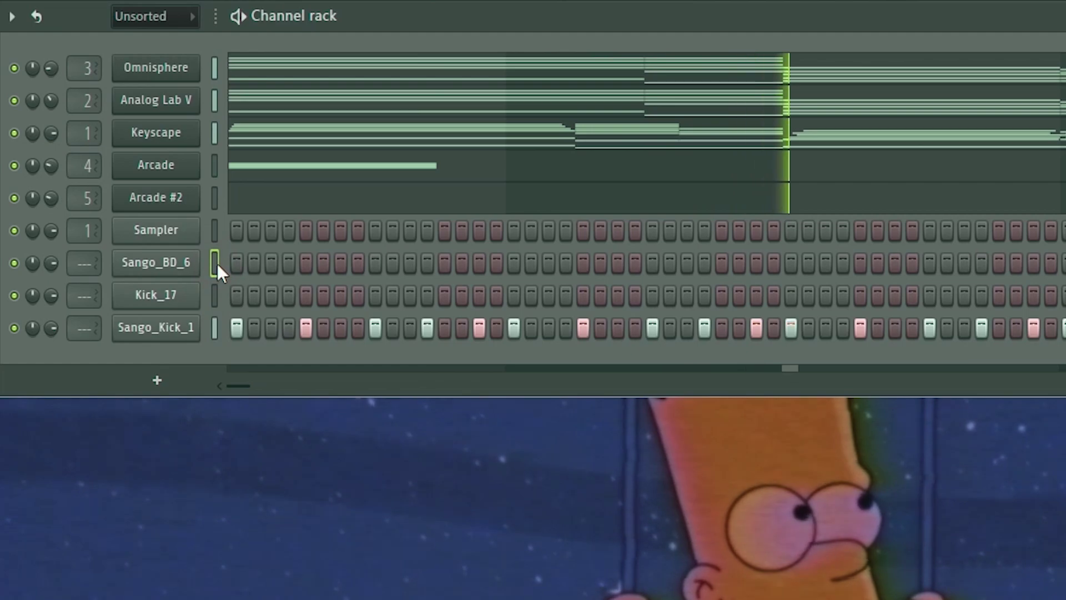
key("ctrl+v")
right_click(163, 270)
left_click(231, 263)
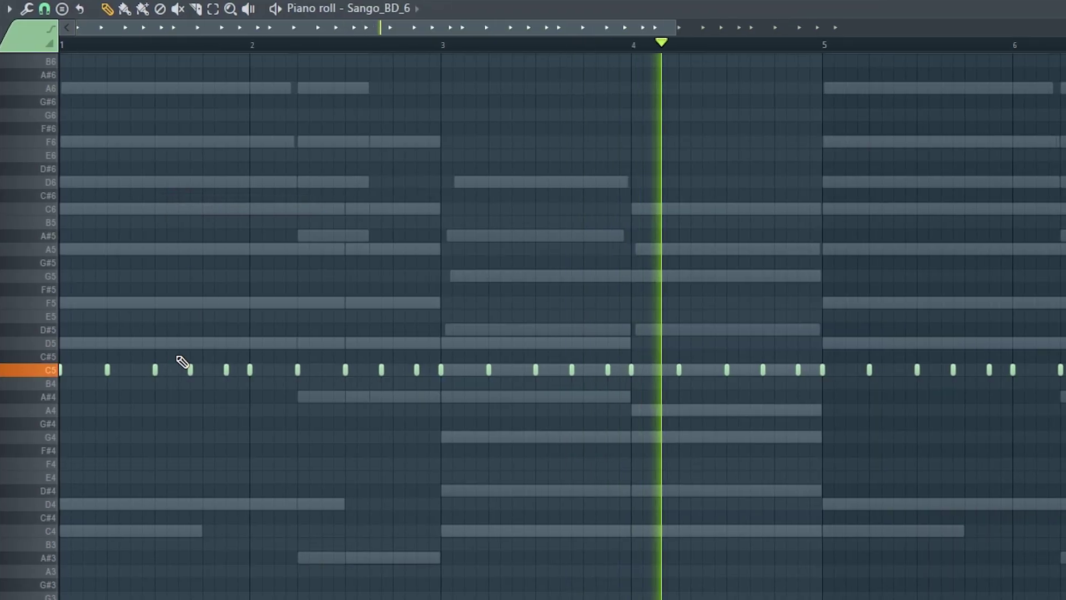
key("shift+Up")
key("shift+Up")
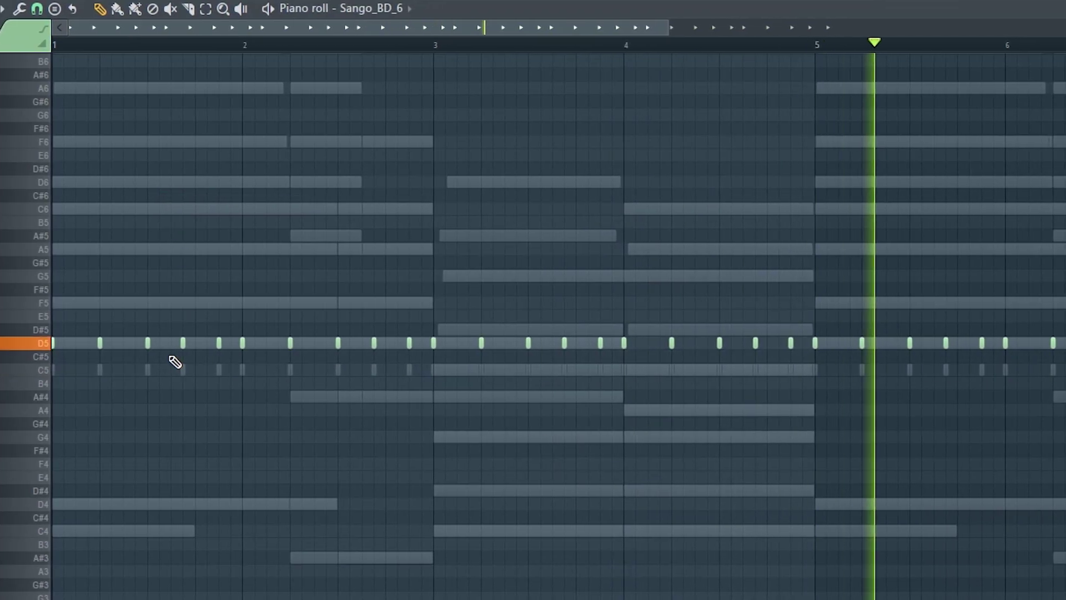
- Lower the last four Sango_BD_6 notes of bar 2 to A#4 and transpose the notes from bar 3 down
left_click_drag(276, 324, 421, 370)
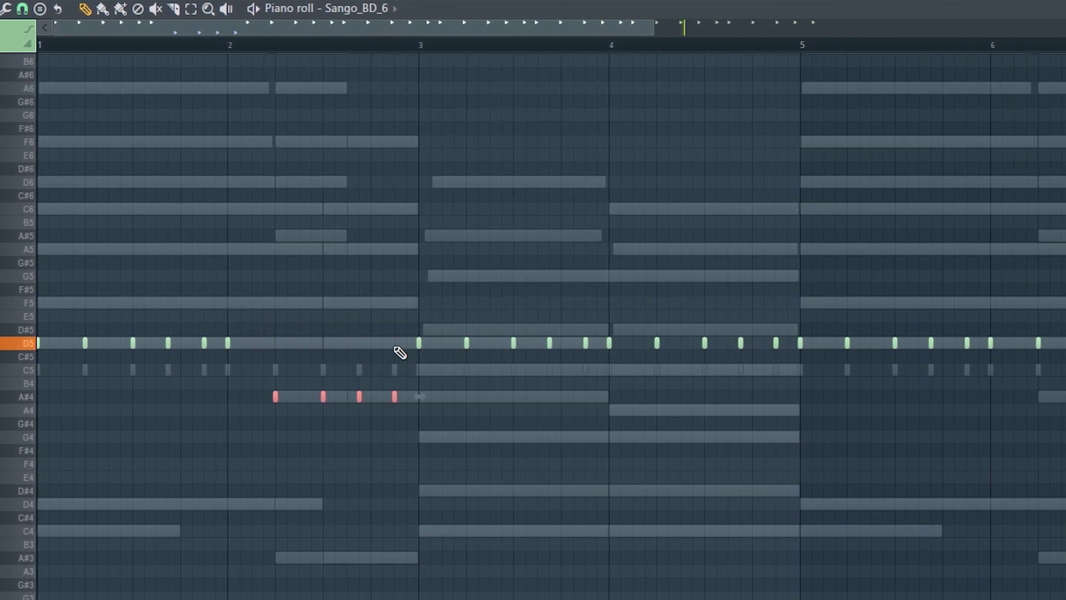
left_click_drag(584, 352, 599, 359)
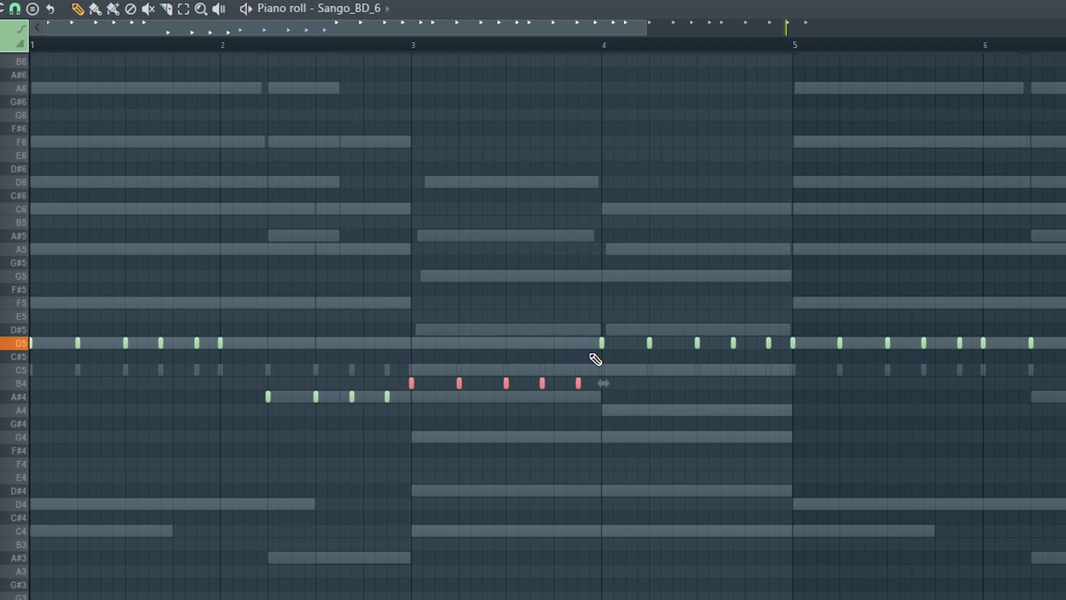
key("shift+Down")
key("shift+Down")
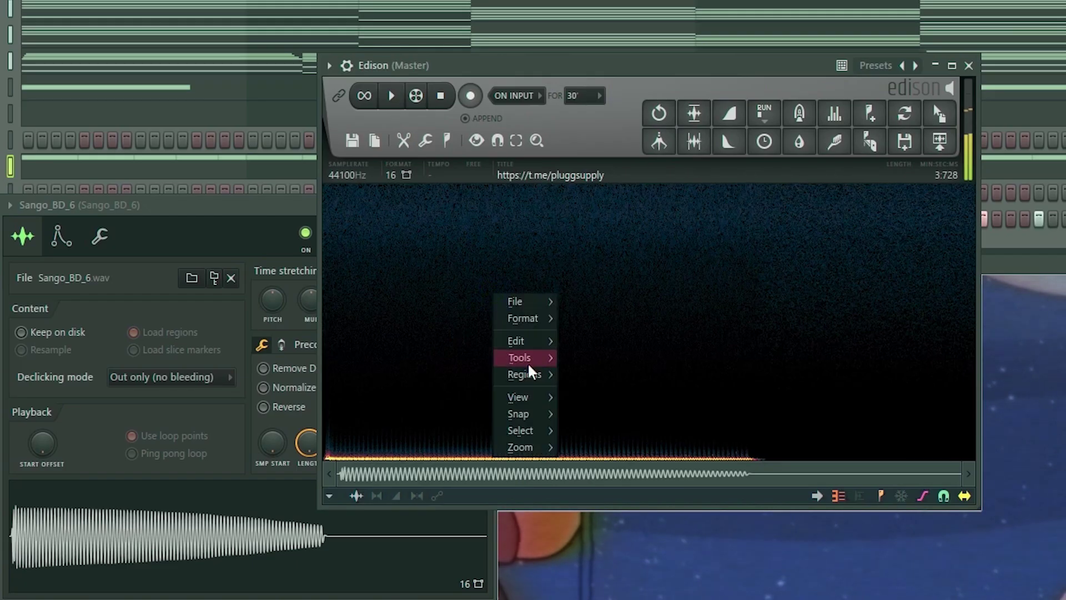
- Detect the pitch regions of the Sango_BD_6 sample in Edison and adjust the channel's root note
mouse_move(535, 385)
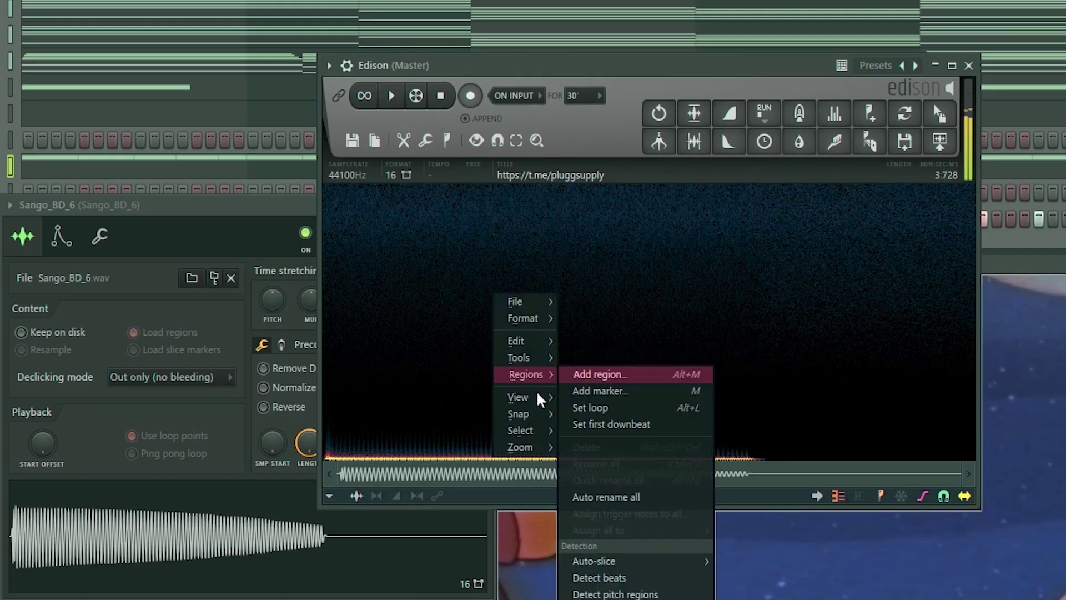
left_click(617, 594)
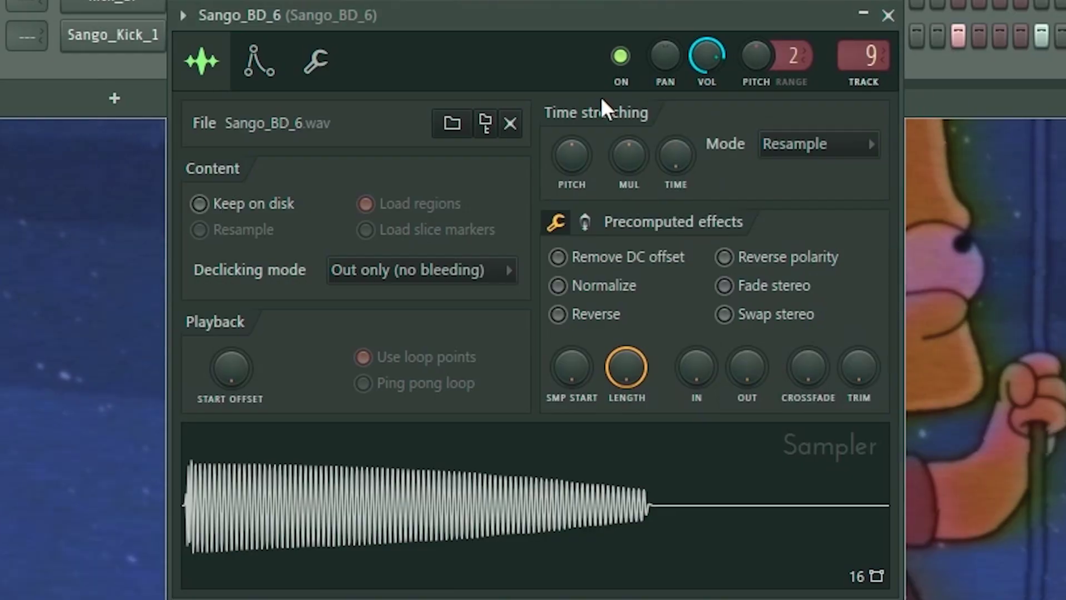
left_click(317, 60)
left_click_drag(540, 479, 555, 479)
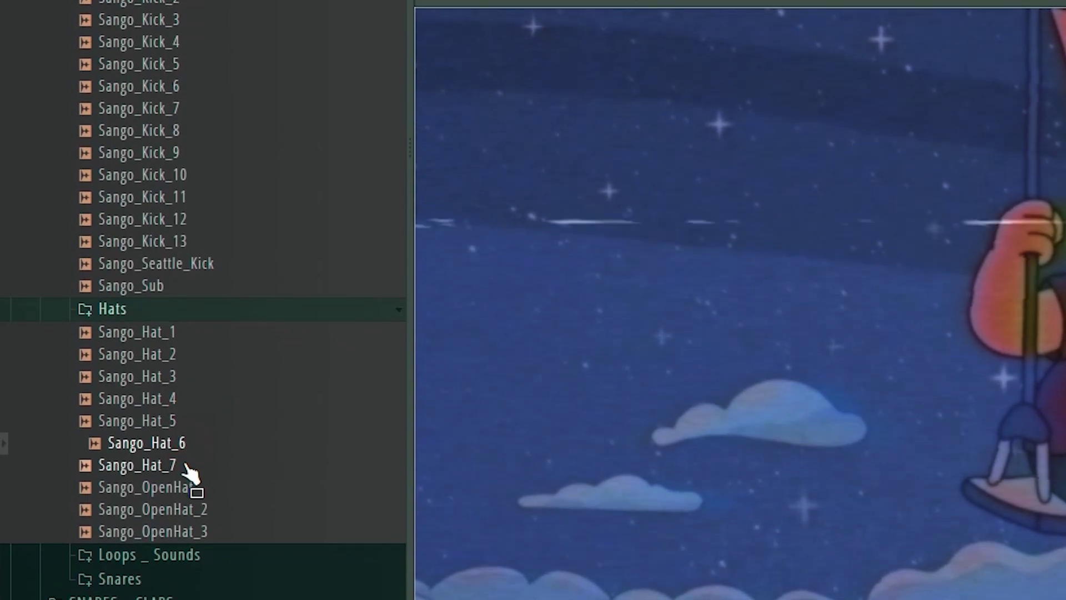
- Load the Sango_Hat_7 sample into a channel and raise its fade-out amount
left_click_drag(185, 470, 134, 321)
left_click(125, 309)
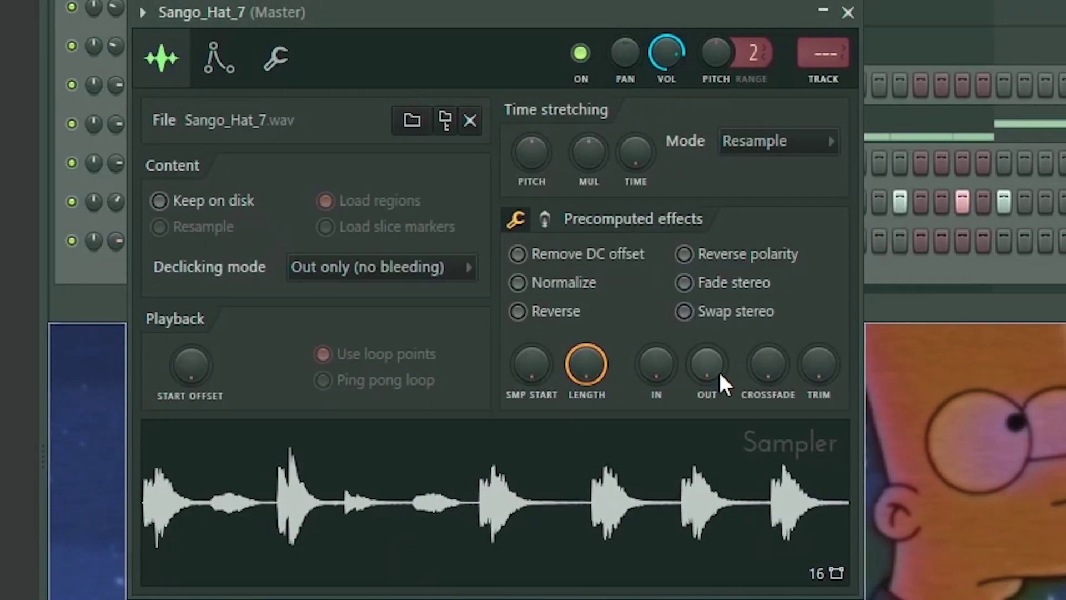
left_click_drag(718, 370, 718, 350)
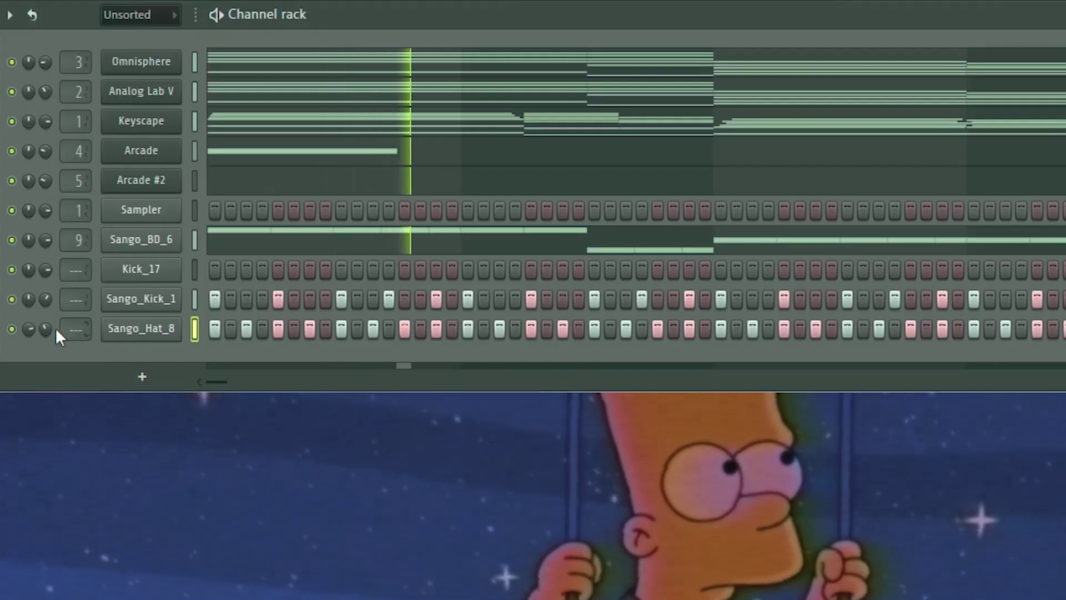
- Vary the velocities of the first-bar Sango_Hat_8 notes in the piano roll, making the offbeat hits softer
right_click(175, 327)
left_click(200, 328)
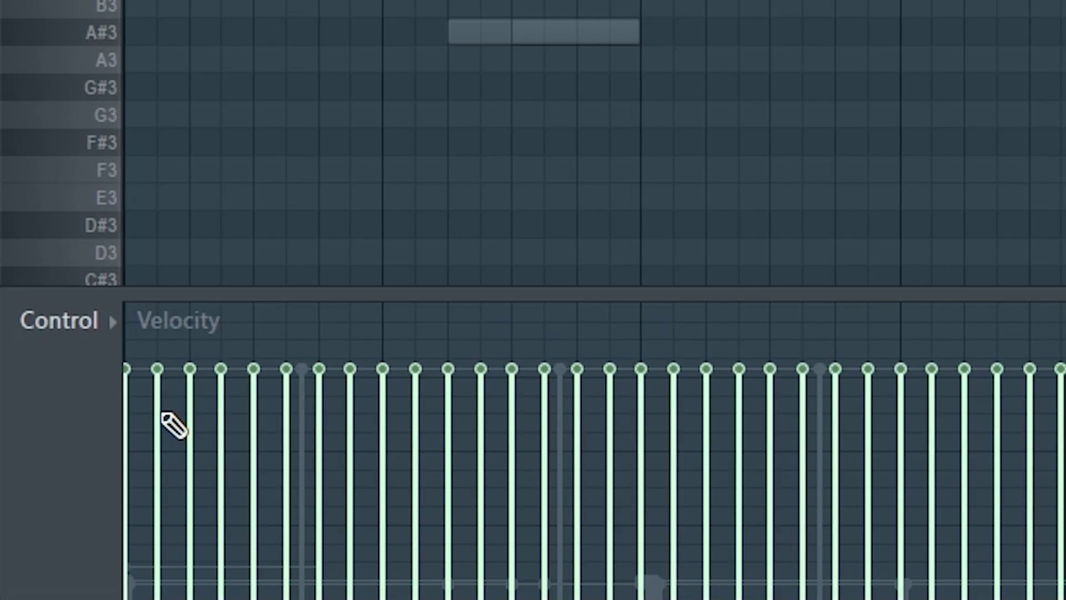
left_click(160, 414)
left_click(189, 404)
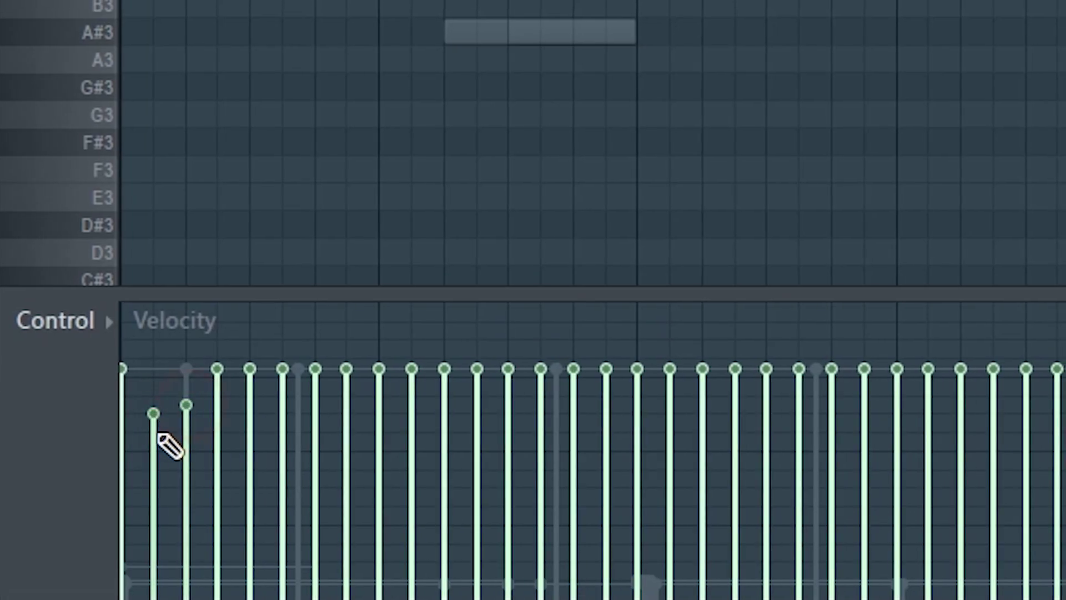
mouse_move(219, 409)
left_mouse_down()
mouse_move(293, 405)
mouse_move(374, 381)
left_mouse_up()
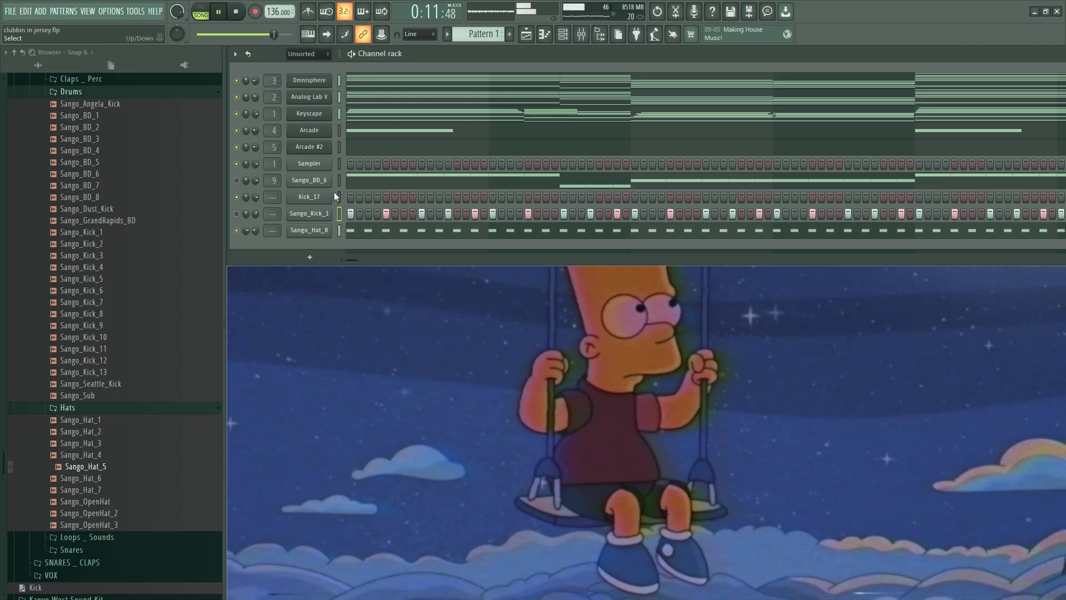
- Lower the velocity of the second Kick_17 hit in bar 1 and select the bar 5 hits in the piano roll
right_click(298, 201)
left_click(389, 197)
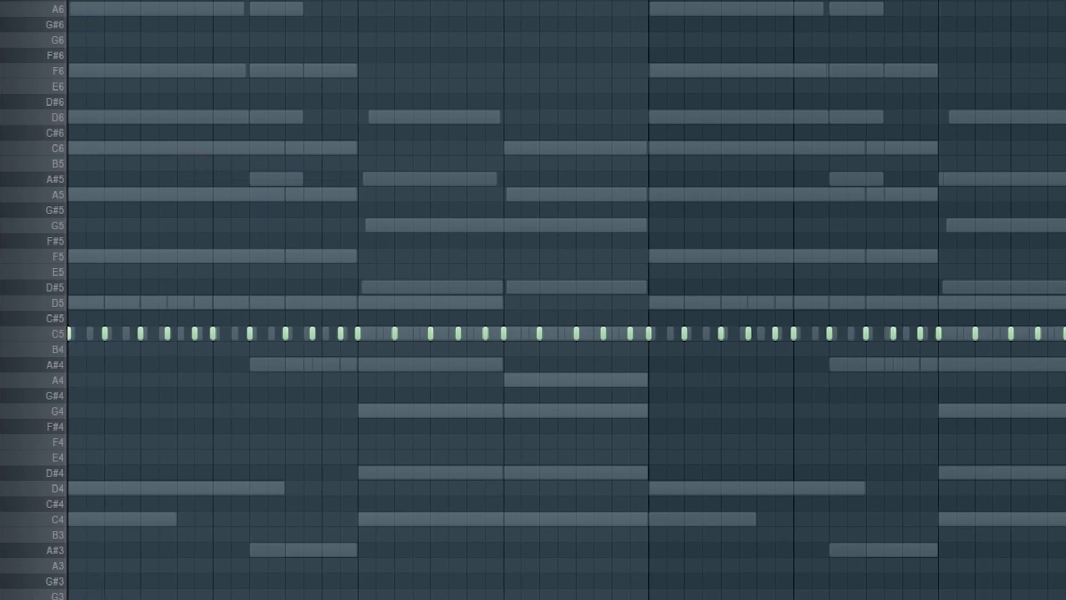
key("space")
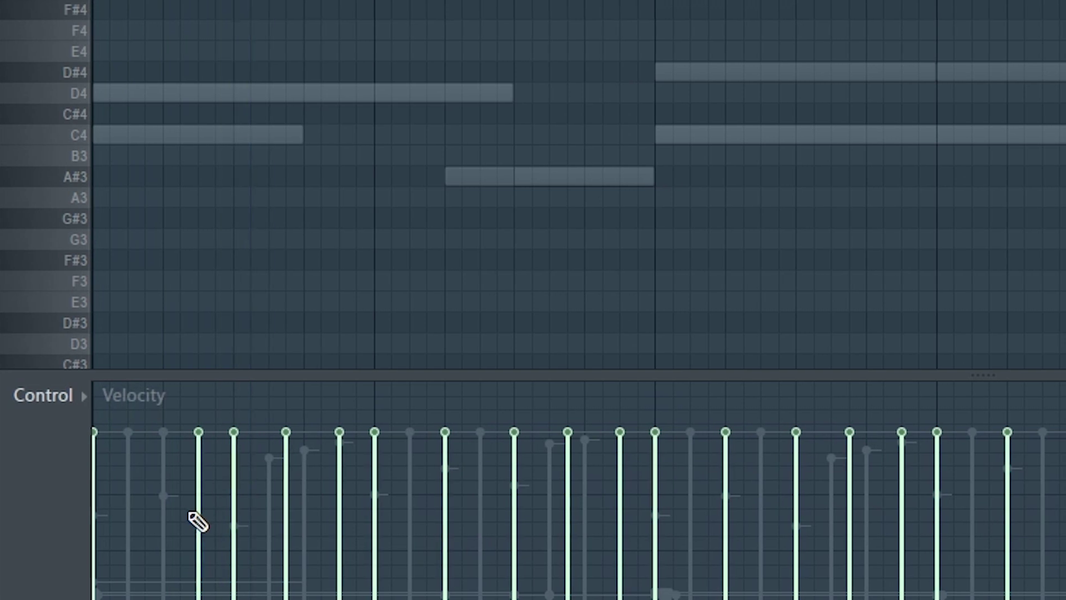
left_click(188, 513)
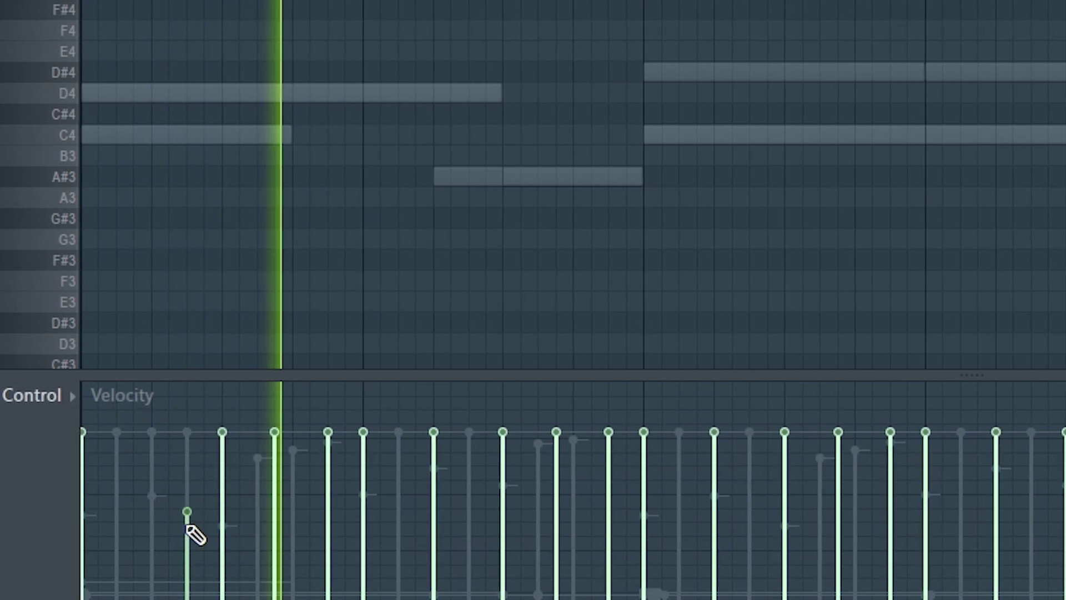
scroll(261, 413, "down", 3)
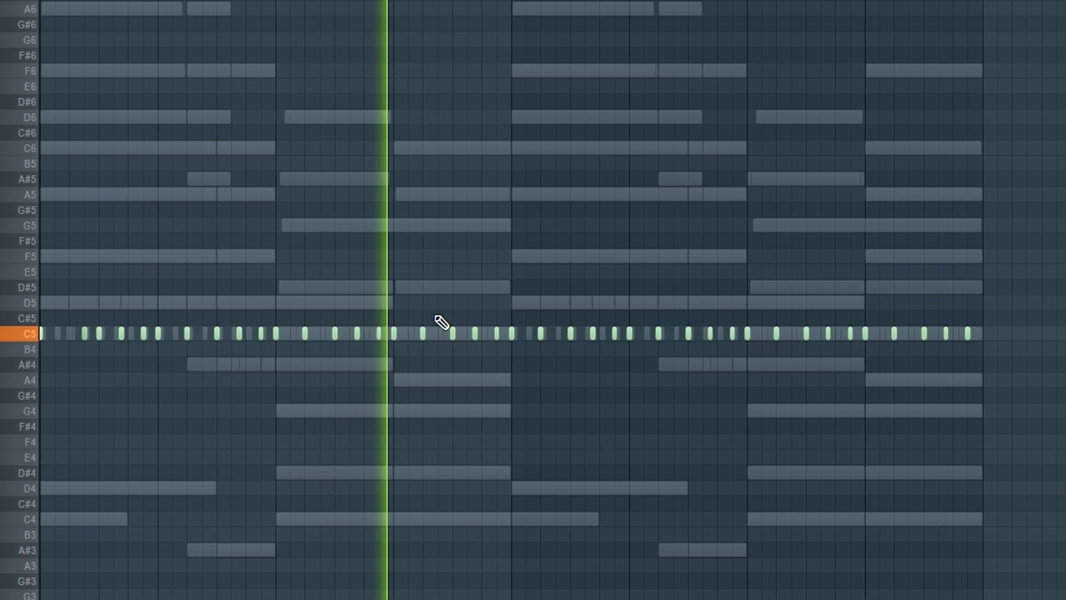
left_click_drag(502, 311, 633, 386)
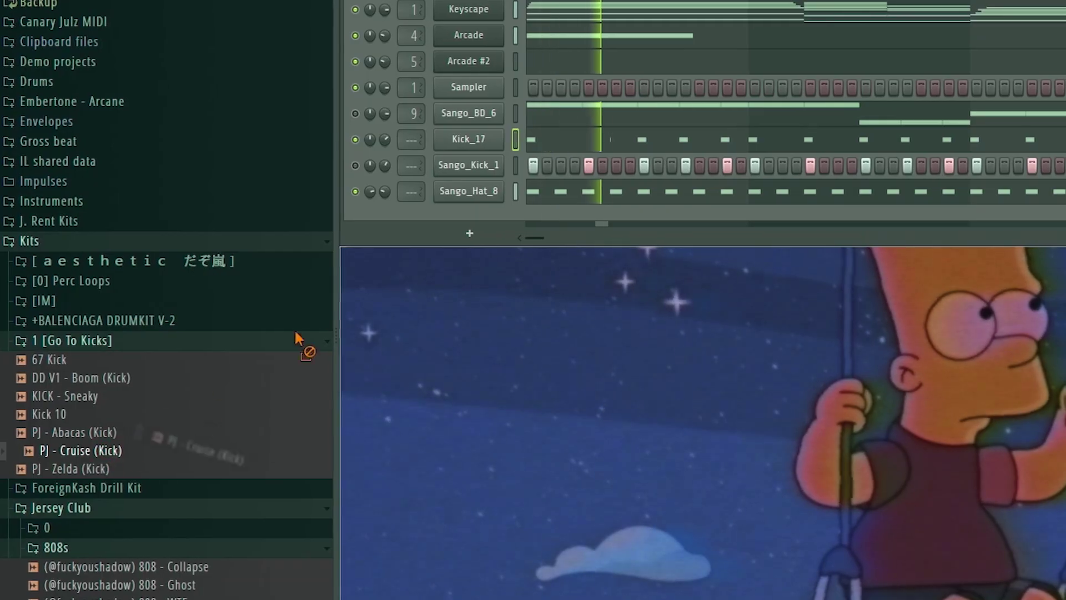
- Add PJ - Cruise (Kick) as a new channel, paste the Kick_17 pattern into it and lower its volume
left_click_drag(84, 450, 470, 217)
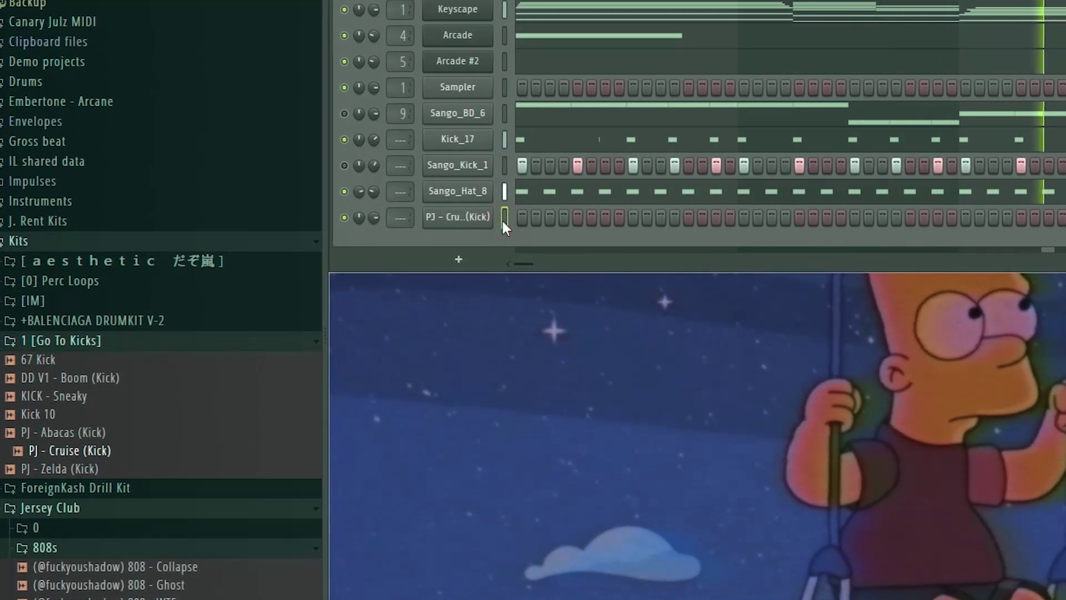
key("ctrl+v")
left_click_drag(374, 217, 374, 244)
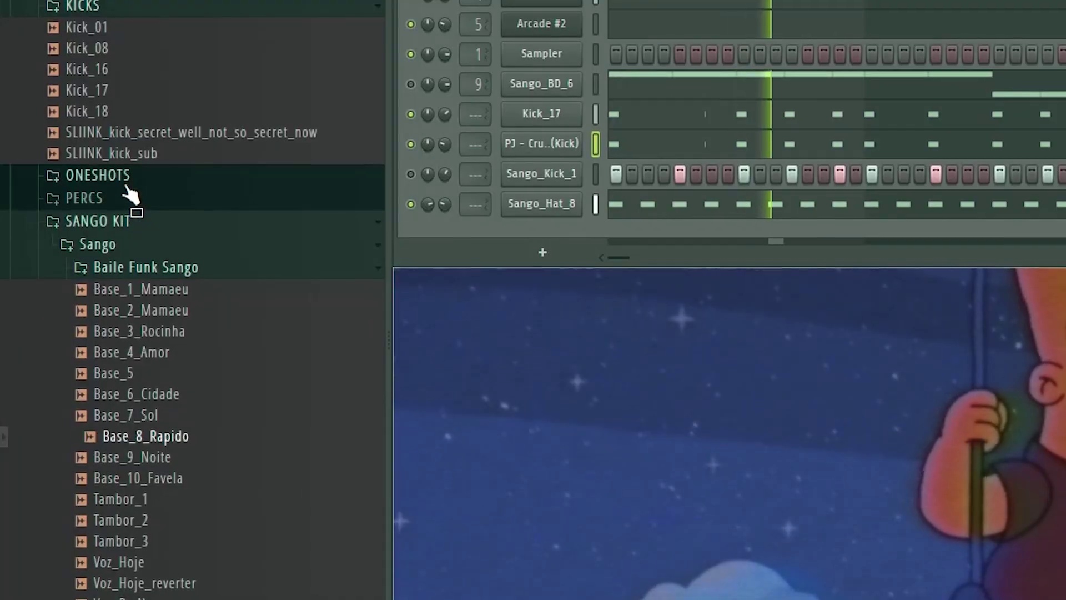
- Browse the ONESHOTS, VOX and Loops _ Sounds folders and audition samples for a vocal layer
left_click(125, 185)
scroll(158, 522, "up", 3)
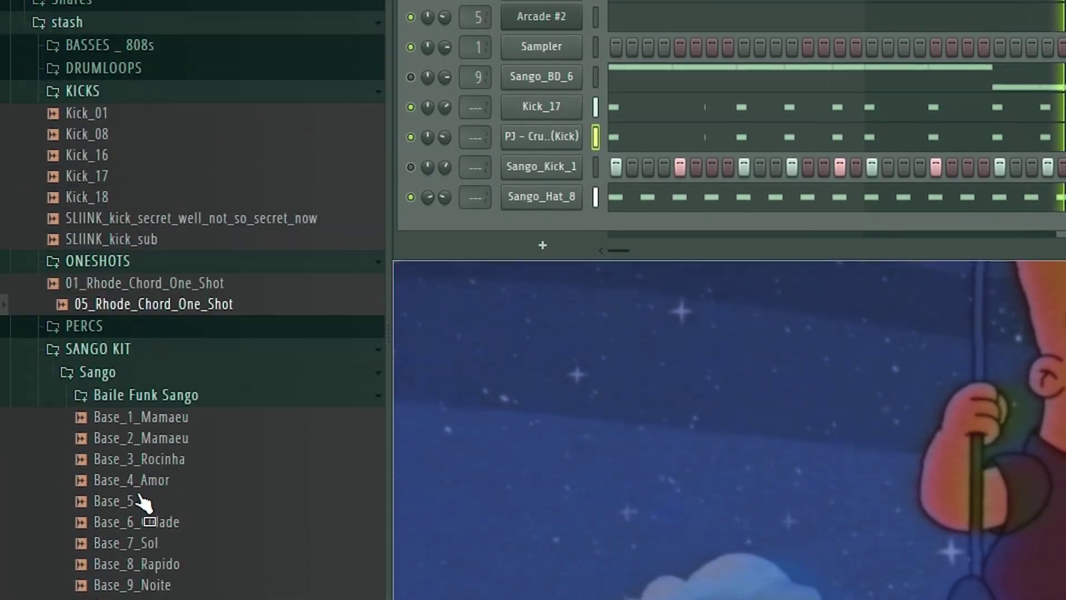
scroll(129, 418, "down", 20)
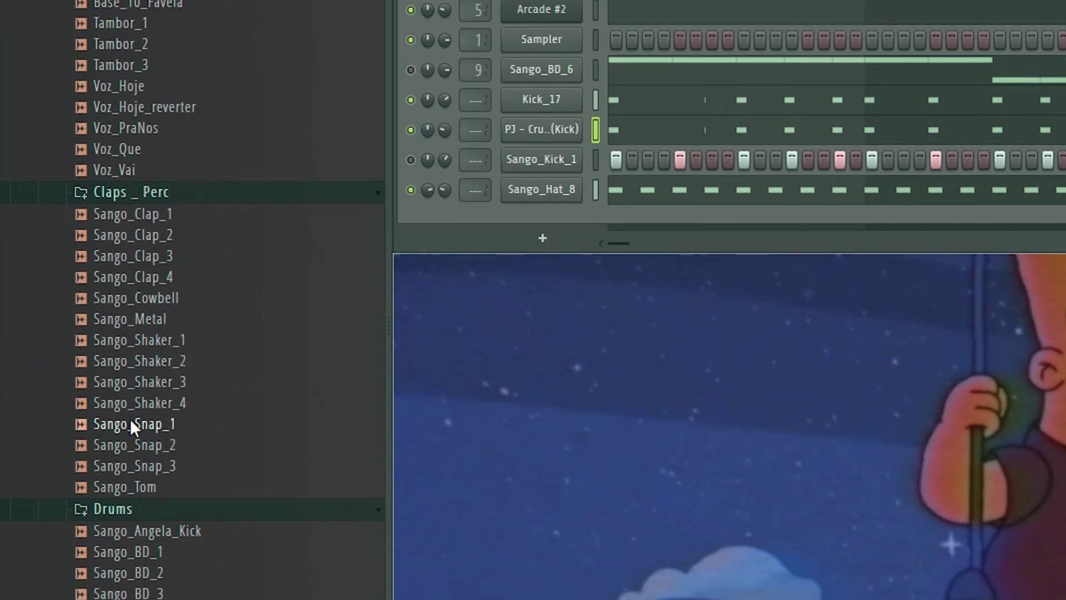
scroll(130, 418, "down", 3)
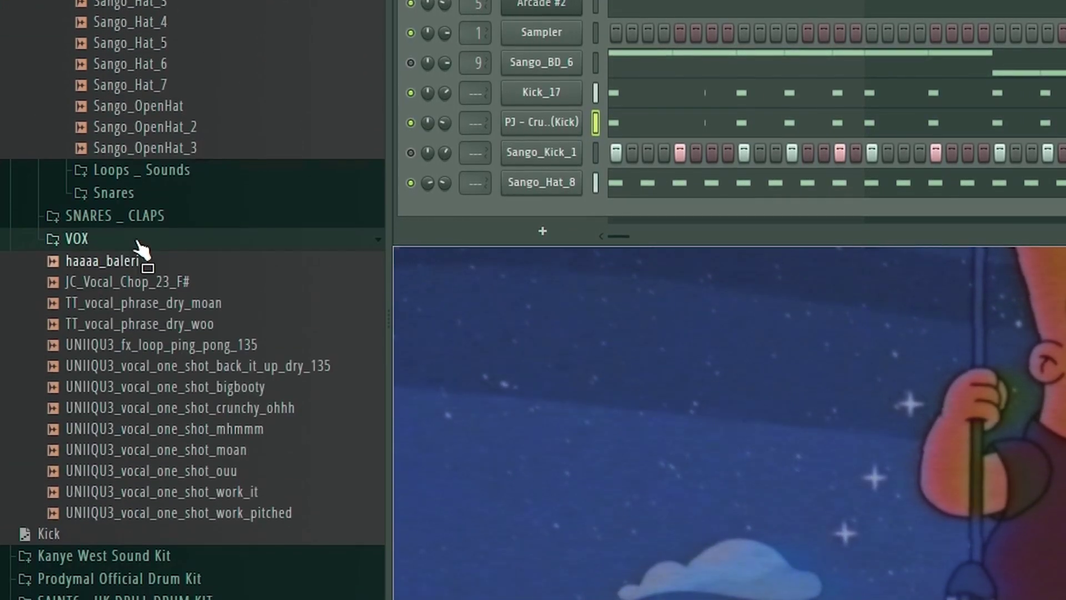
left_click(150, 177)
left_click(164, 361)
left_click(180, 500)
left_click(169, 481)
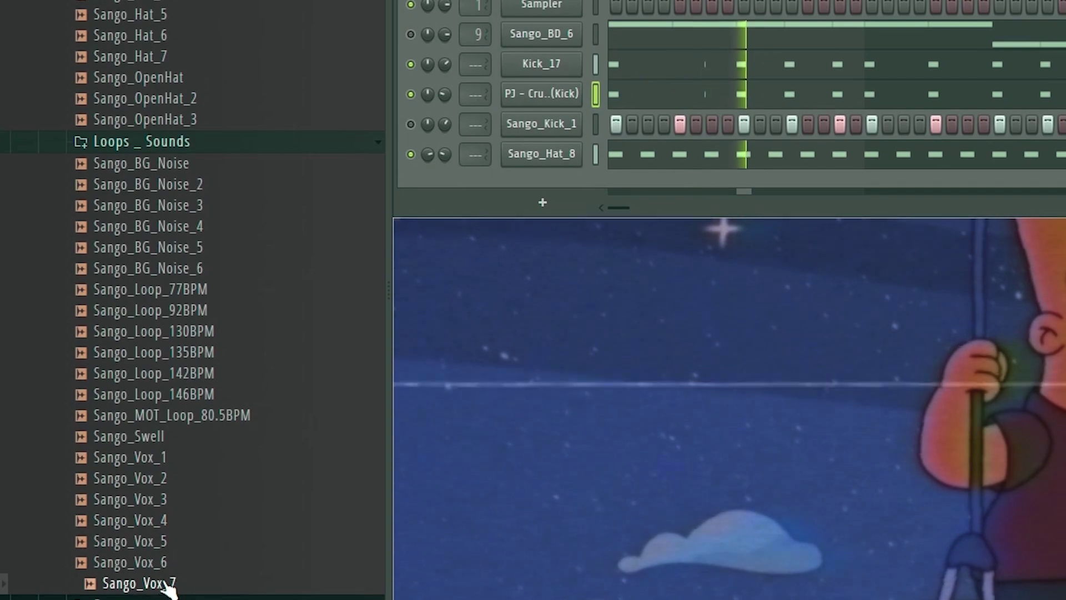
- Add Sango_Vox_7 as a new channel and program hits on steps 1, 9, 12 and 15
left_click_drag(169, 588, 527, 165)
key("space")
left_click(320, 402)
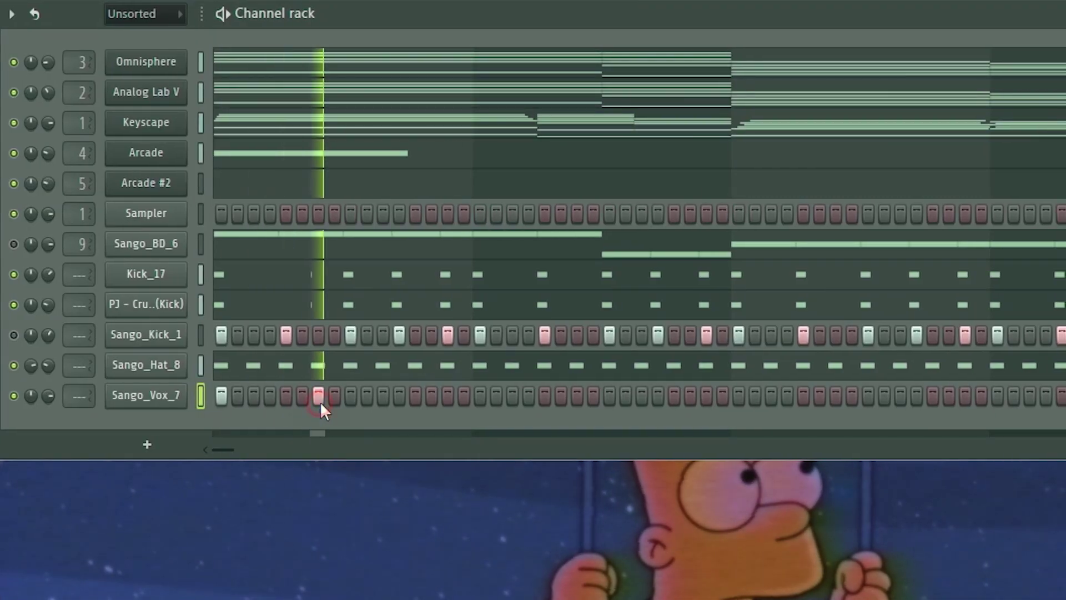
key("space")
key("space")
right_click(320, 399)
left_click(348, 396)
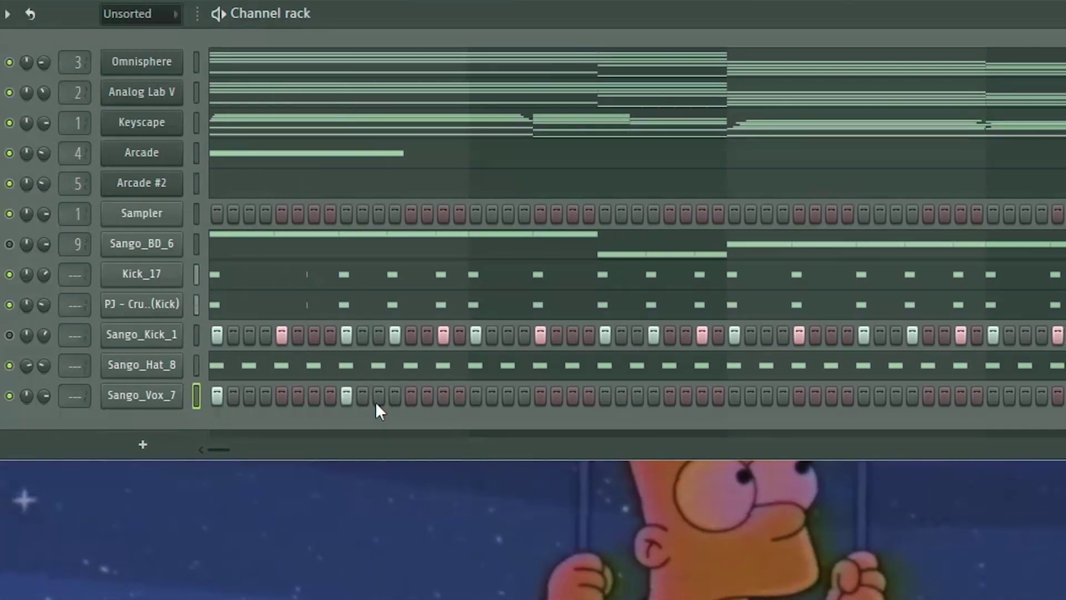
left_click(397, 396)
left_click(440, 397)
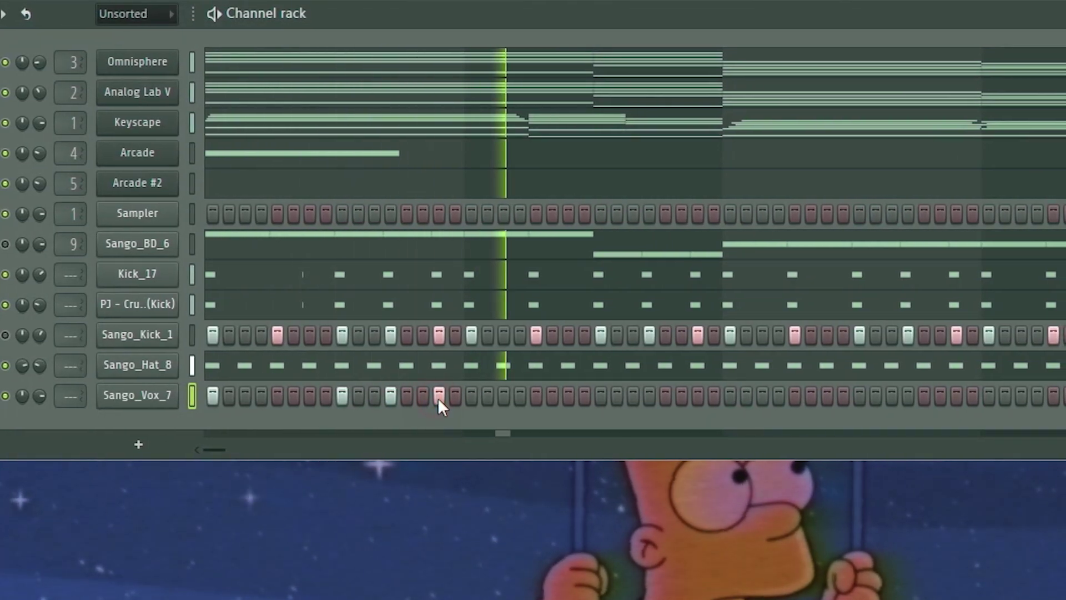
- Apply legato to the Sango_Vox_7 notes in the piano roll and select the lengthened notes of the first bar
left_click(206, 397)
left_click(207, 397)
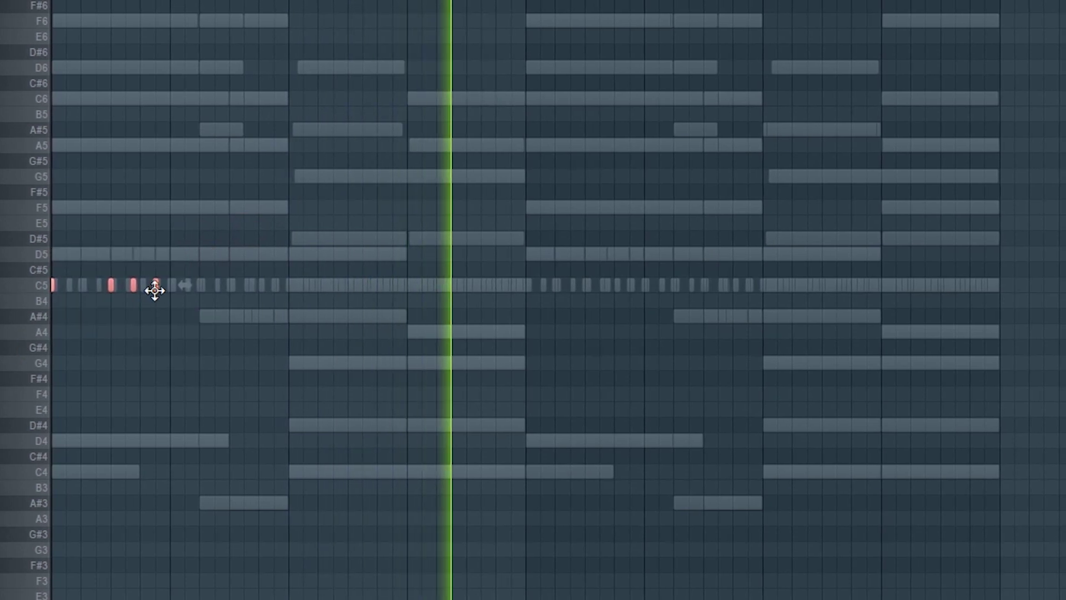
key("alt+l")
key("Return")
scroll(169, 315, "up", 5)
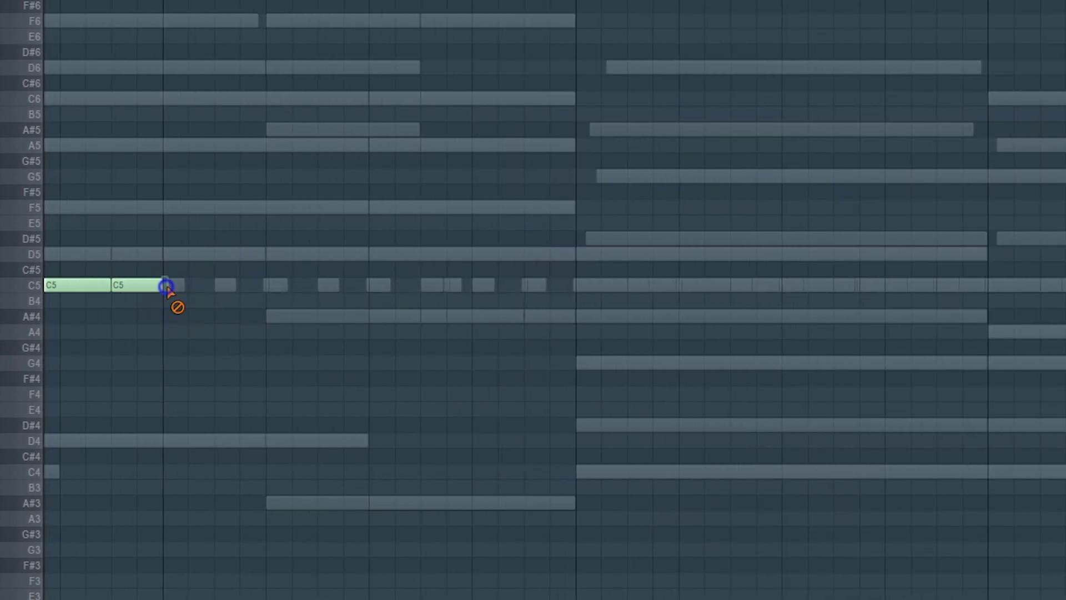
scroll(173, 286, "down", 5)
left_click_drag(198, 258, 51, 325)
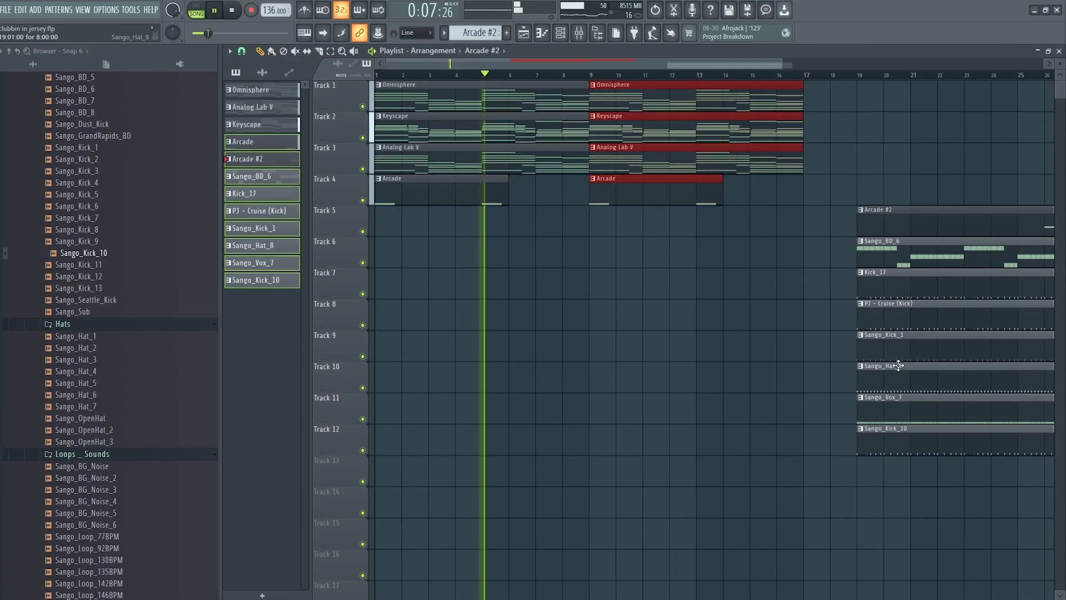
- Arrange the playlist clips with Sango_BD_6 and Sango_Kick_1 at bar 9, Sango_Kick_10 at bar 17, and Sango_Vox_7 and Arcade #2 at bar 25
left_click_drag(899, 366, 630, 366)
scroll(687, 311, "down", 3)
left_click_drag(688, 241, 527, 241)
left_click_drag(772, 429, 659, 429)
left_click_drag(556, 380, 668, 381)
left_click_drag(883, 410, 802, 410)
left_click_drag(866, 210, 785, 210)
left_click_drag(843, 340, 486, 340)
scroll(777, 341, "down", 1)
- Duplicate the clips of the bar 25 section and shift the copied Arcade #2, Sango_Hat_8 and Sango_Vox_7 clips to bar 33
left_click_drag(694, 75, 826, 422)
key("ctrl+b")
left_click_drag(686, 222, 788, 222)
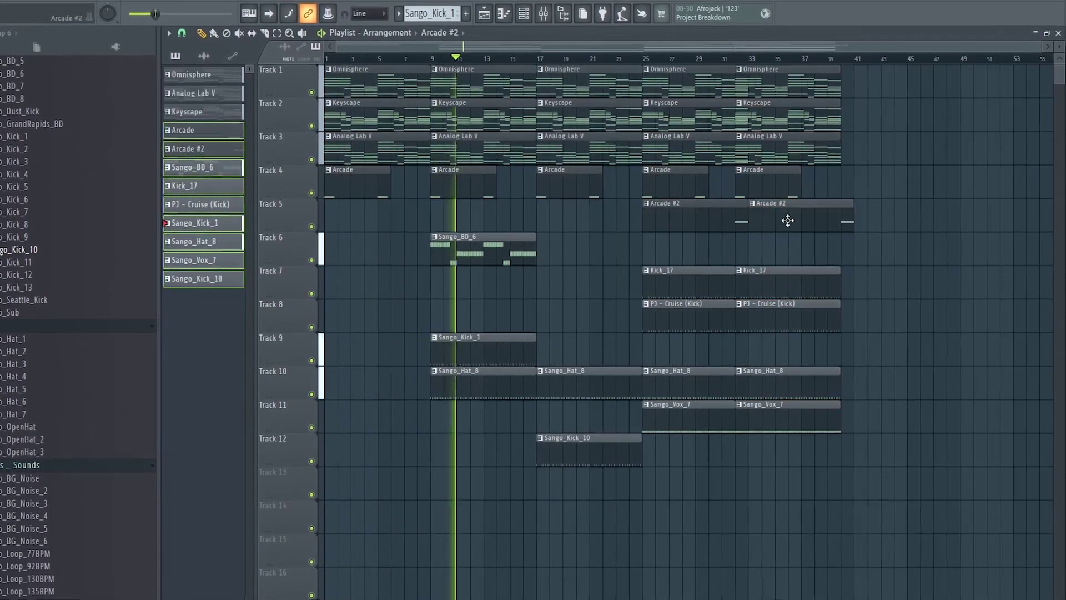
left_click_drag(777, 363, 833, 414)
left_click_drag(836, 400, 848, 399)
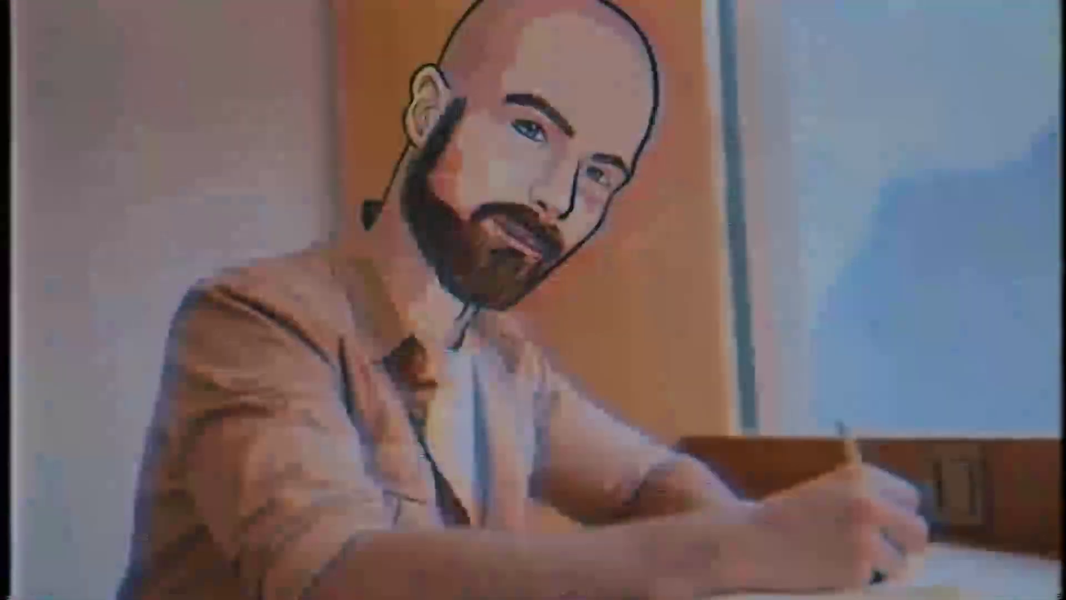